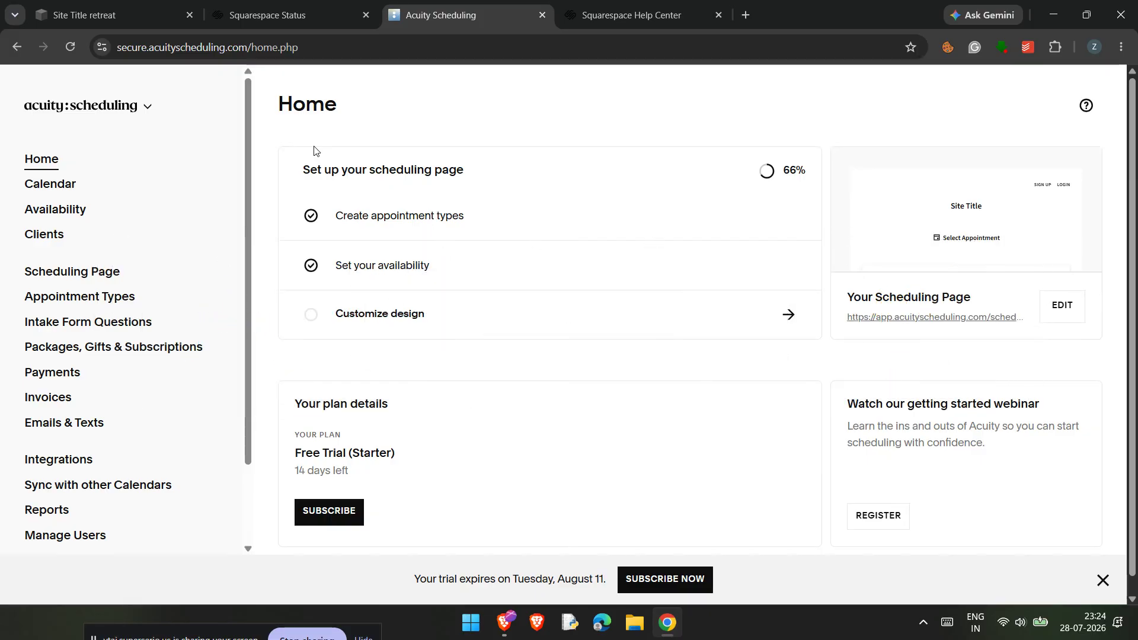
# Switch to the Site Title retreat website and open its Scheduling area in Acuity.
pyautogui.click(172, 5)
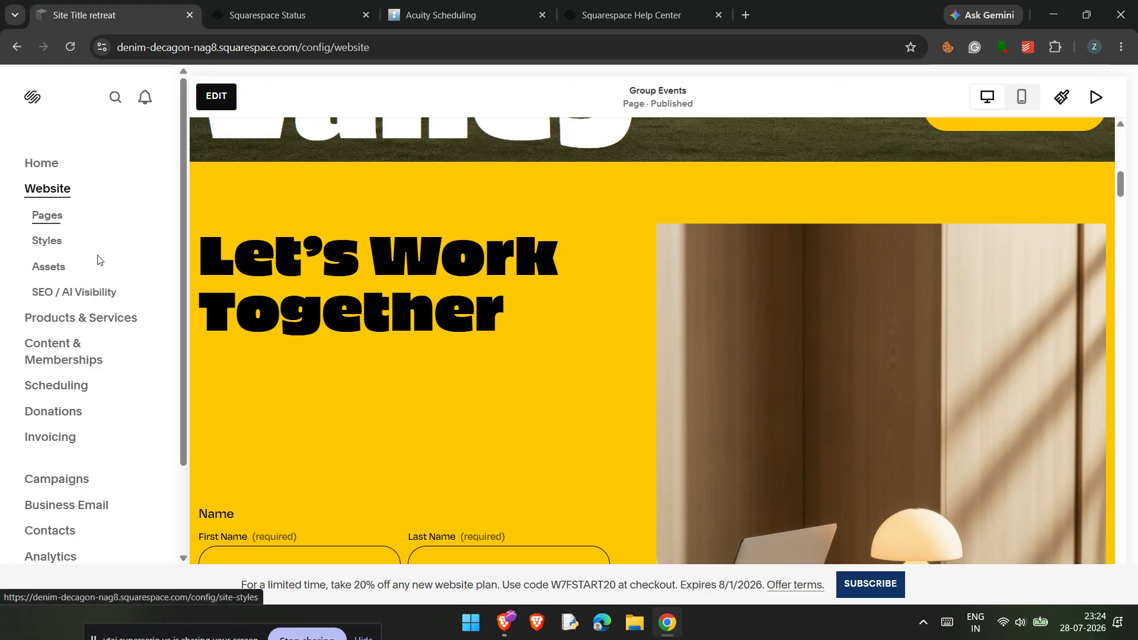
pyautogui.rightClick(37, 204)
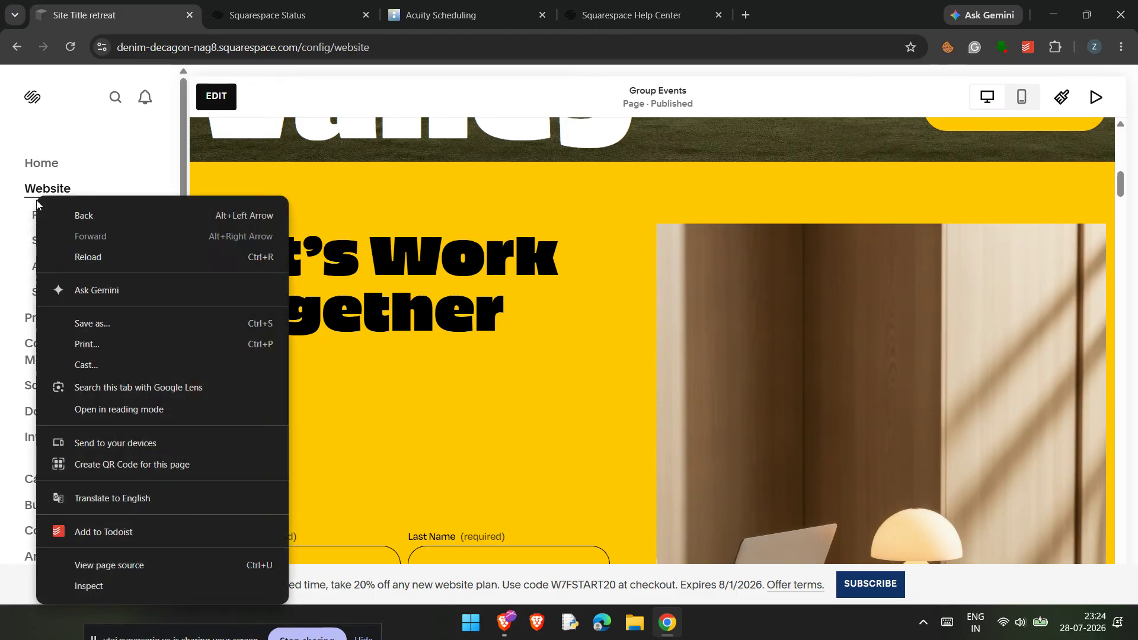
pyautogui.click(3, 160)
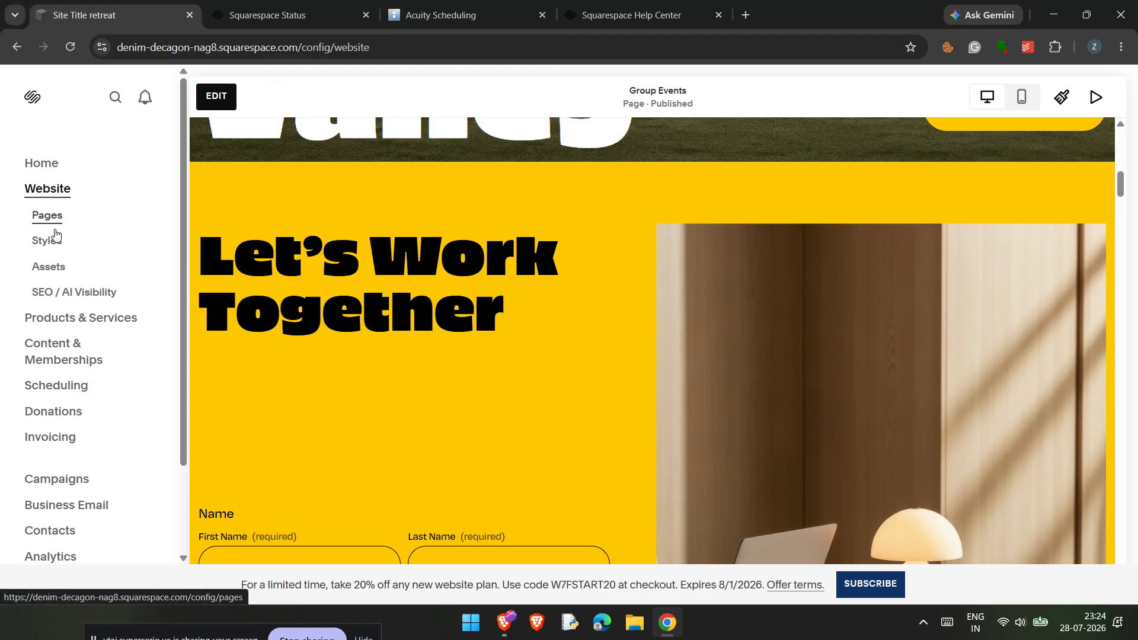
pyautogui.click(50, 388)
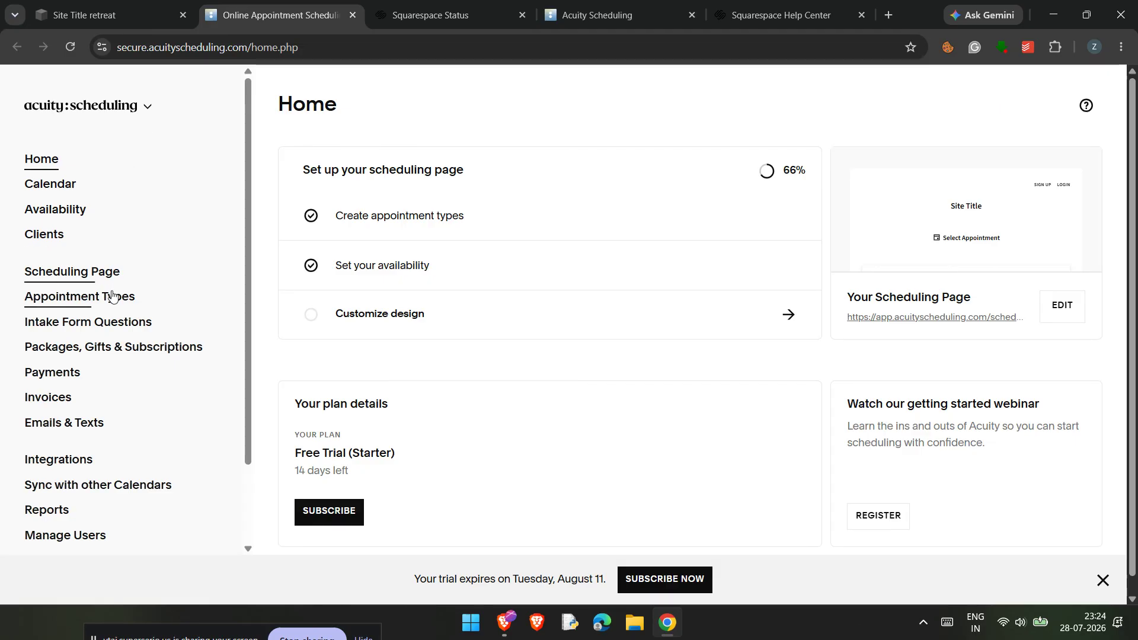
# Look over the Acuity home page and open the list of appointment types.
pyautogui.scroll(-1, 479, 254)
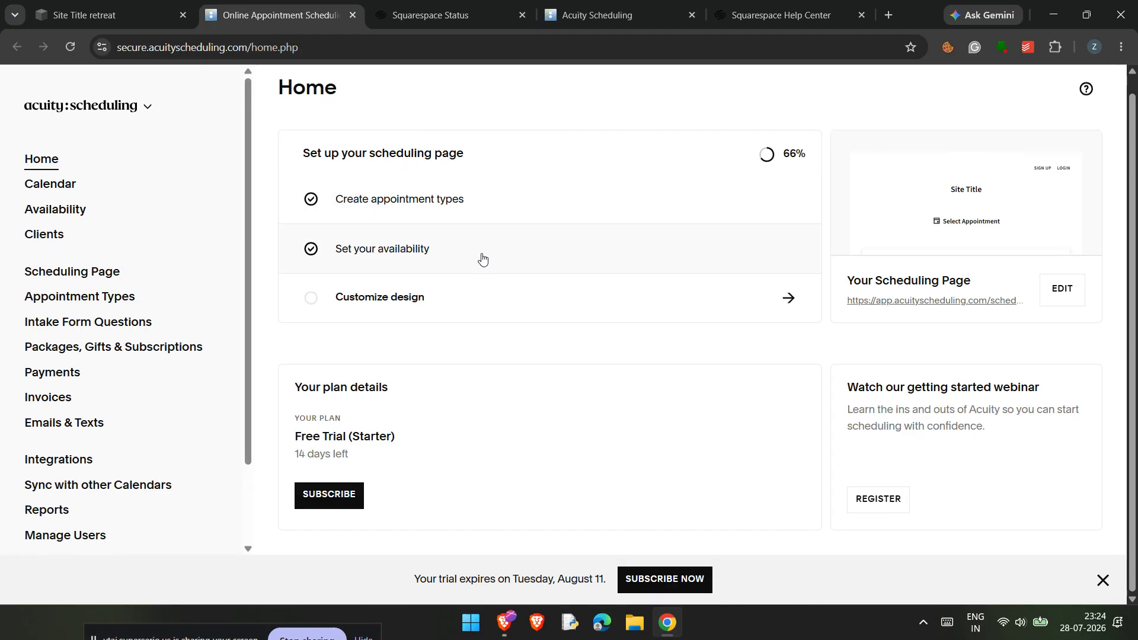
pyautogui.scroll(1, 545, 410)
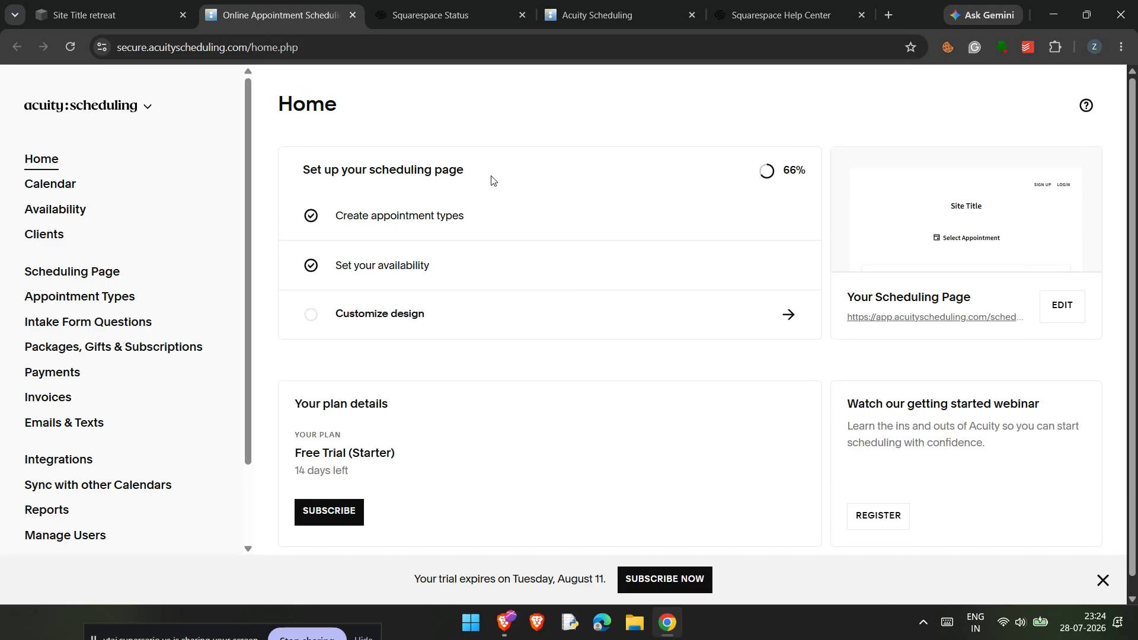
pyautogui.click(140, 302)
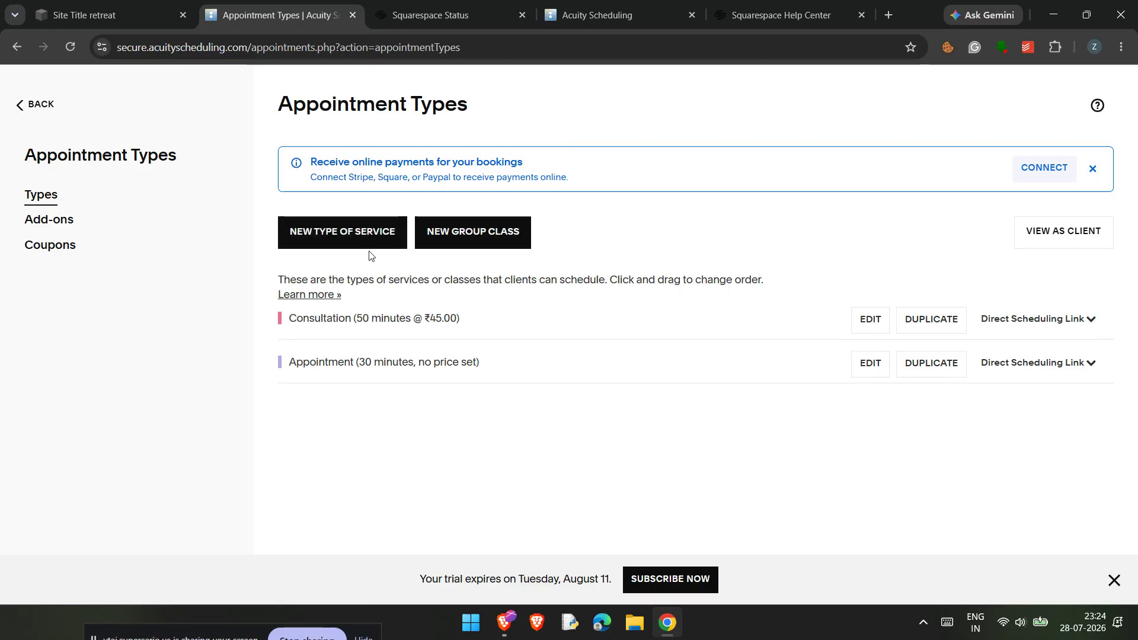
# Open the form for a new type of service and examine its appointment title and description fields.
pyautogui.click(379, 240)
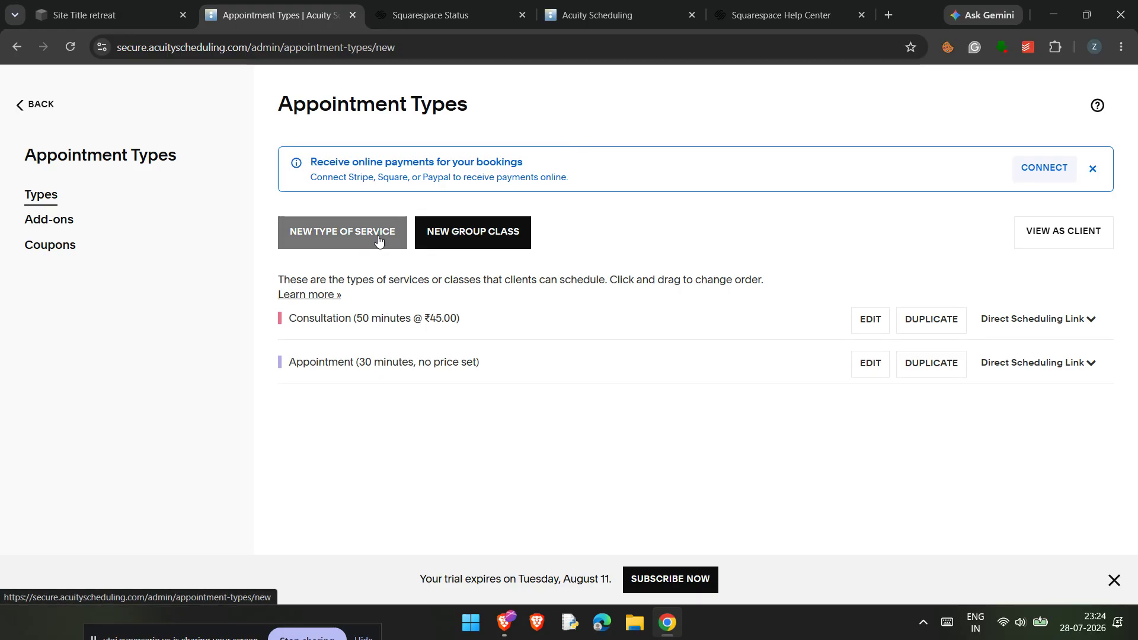
pyautogui.click(474, 219)
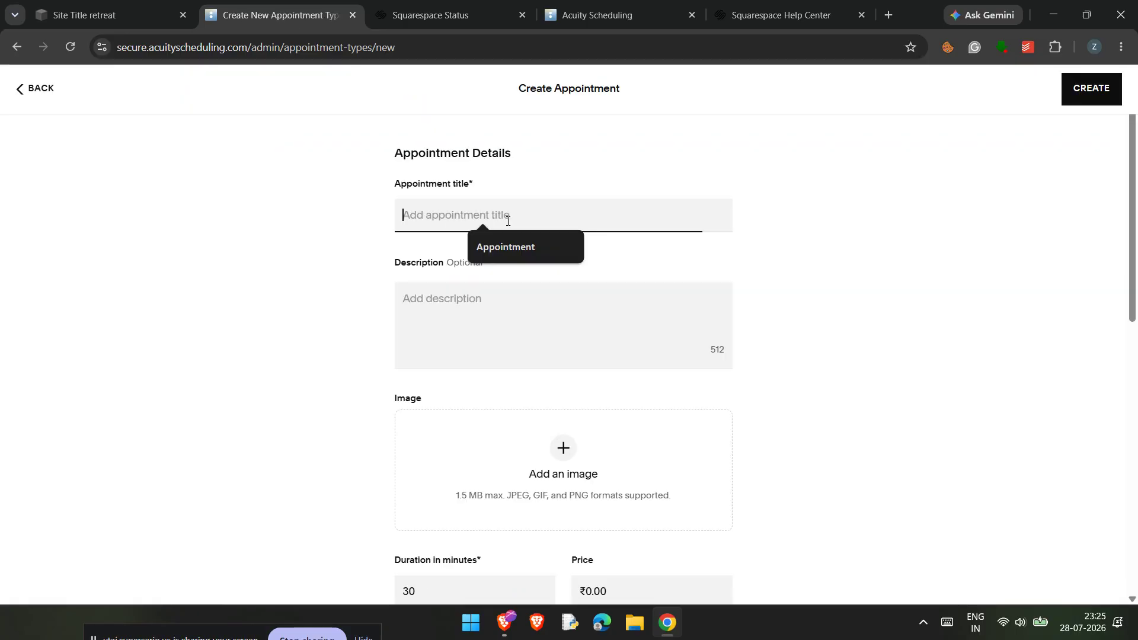
pyautogui.click(508, 325)
pyautogui.click(492, 219)
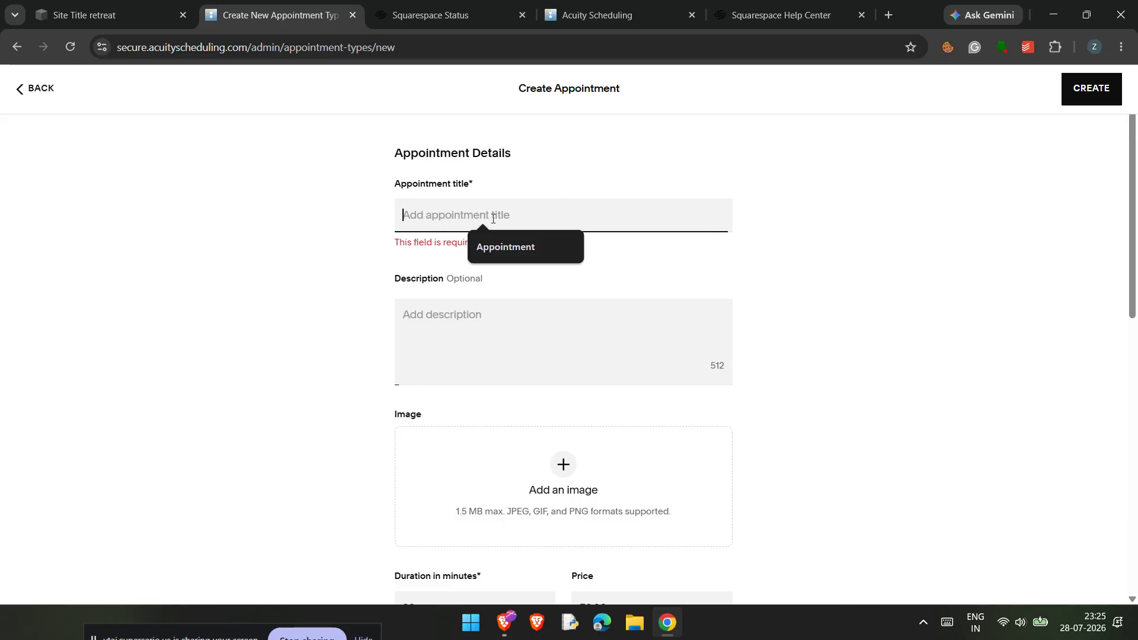
pyautogui.click(534, 332)
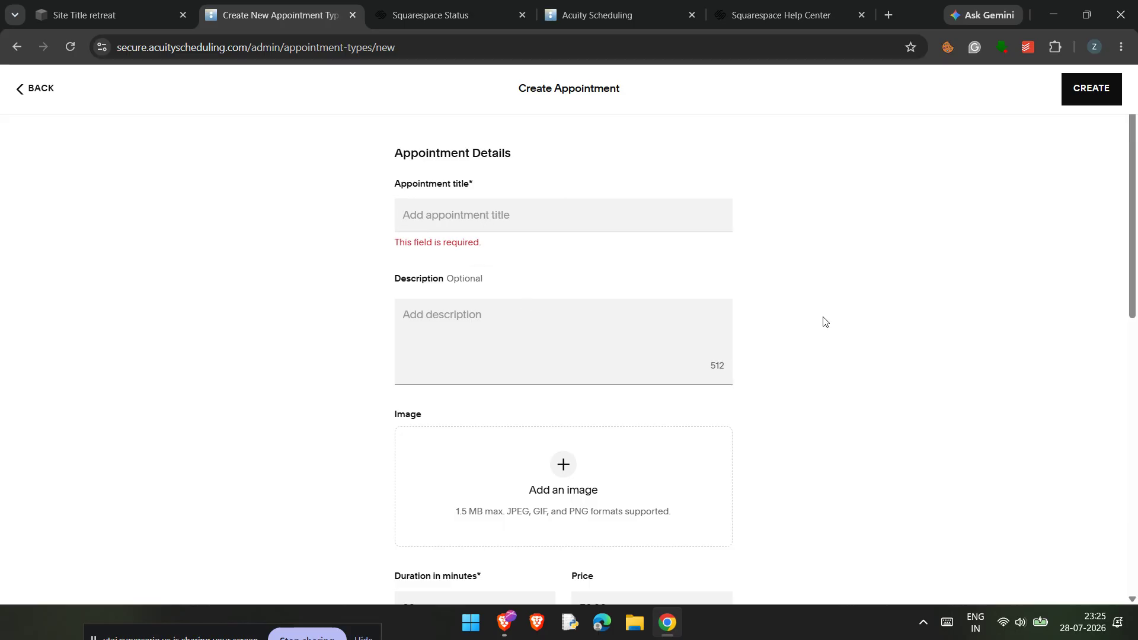
# Examine the image, duration and price fields of the new service without changing them.
pyautogui.scroll(-3, 824, 322)
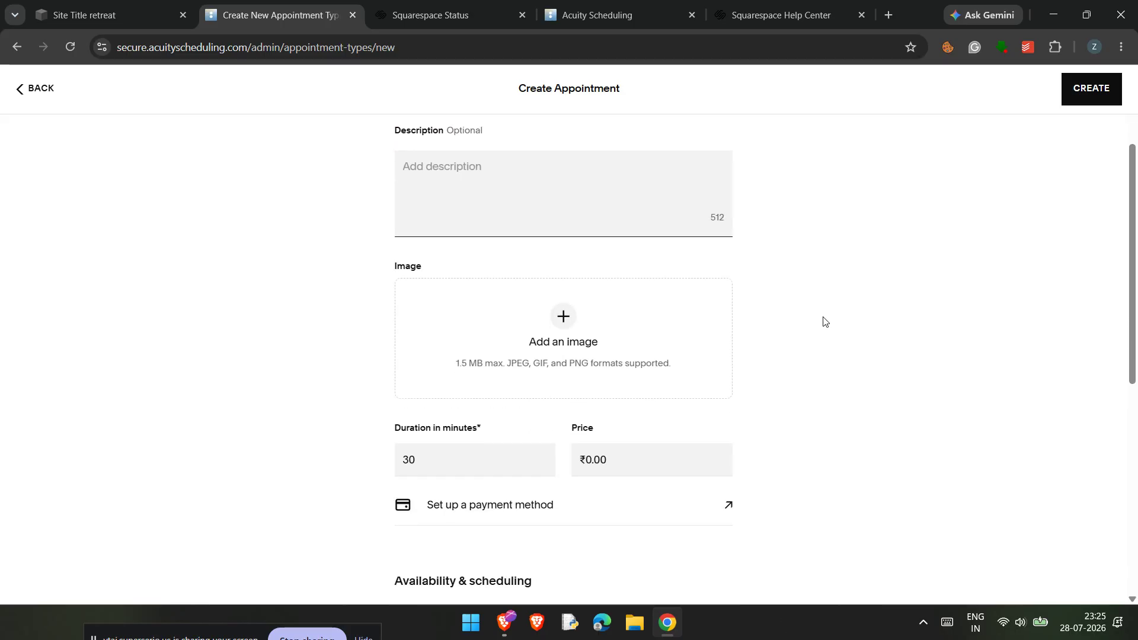
pyautogui.scroll(-3, 824, 322)
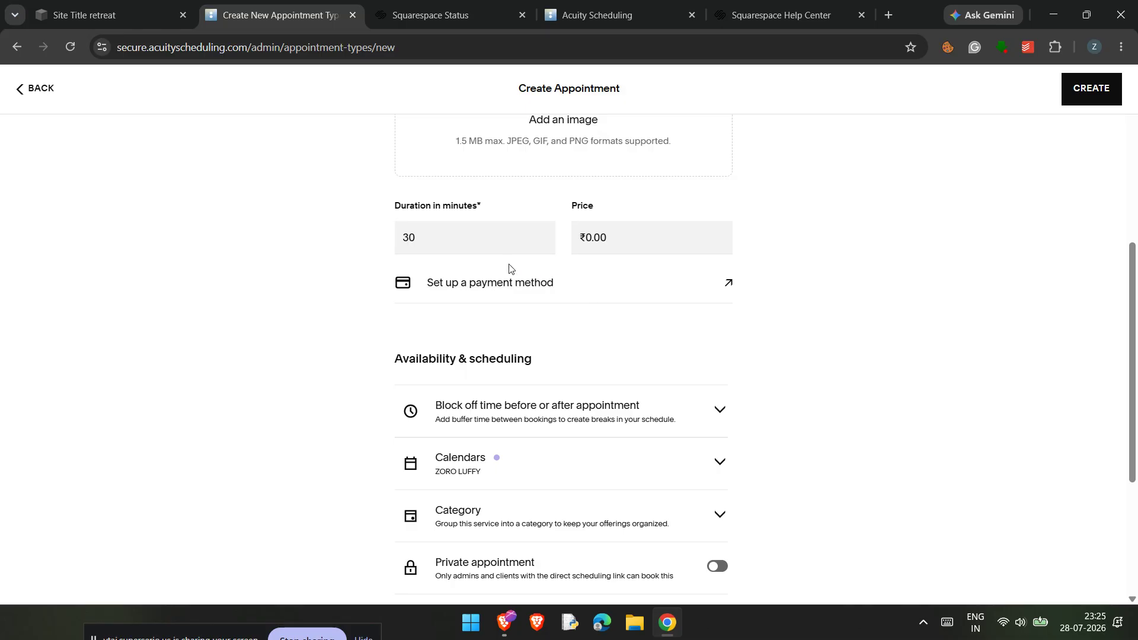
pyautogui.click(446, 241)
pyautogui.click(641, 234)
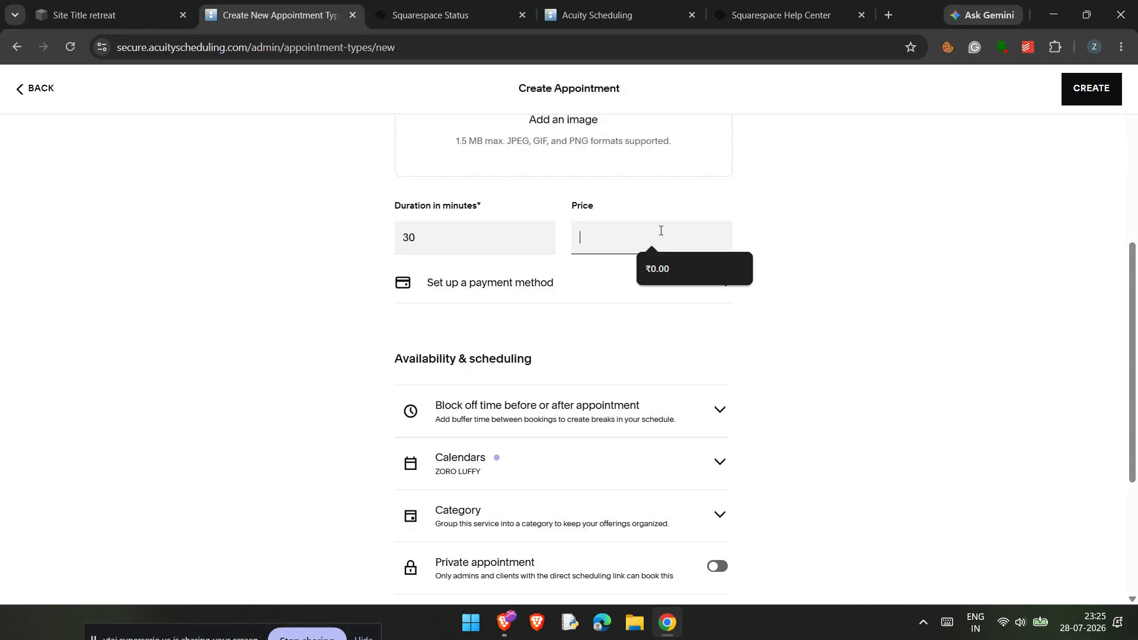
pyautogui.click(847, 222)
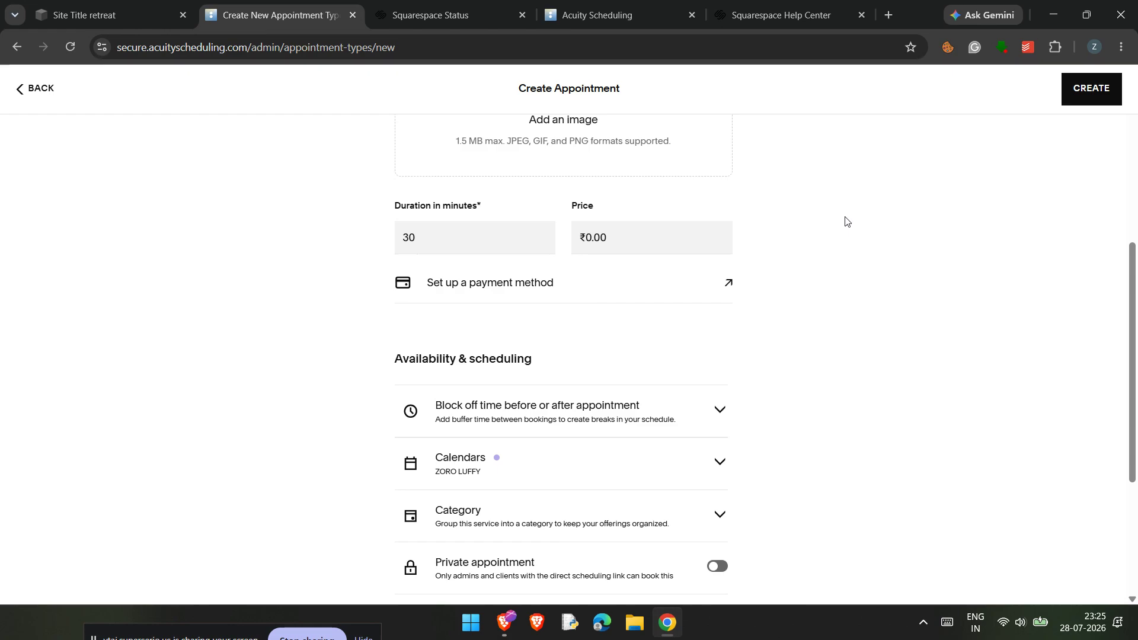
# Review the new service's availability, scheduling and client experience options, and leave the form without creating it.
pyautogui.scroll(-3, 846, 221)
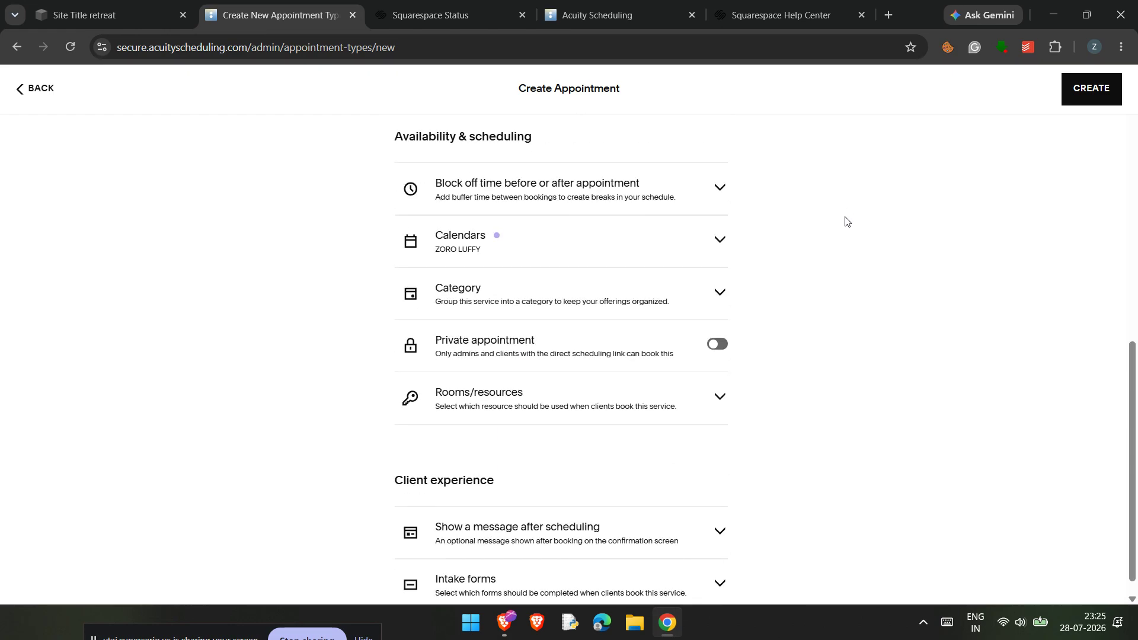
pyautogui.scroll(-1, 847, 221)
pyautogui.scroll(4, 844, 222)
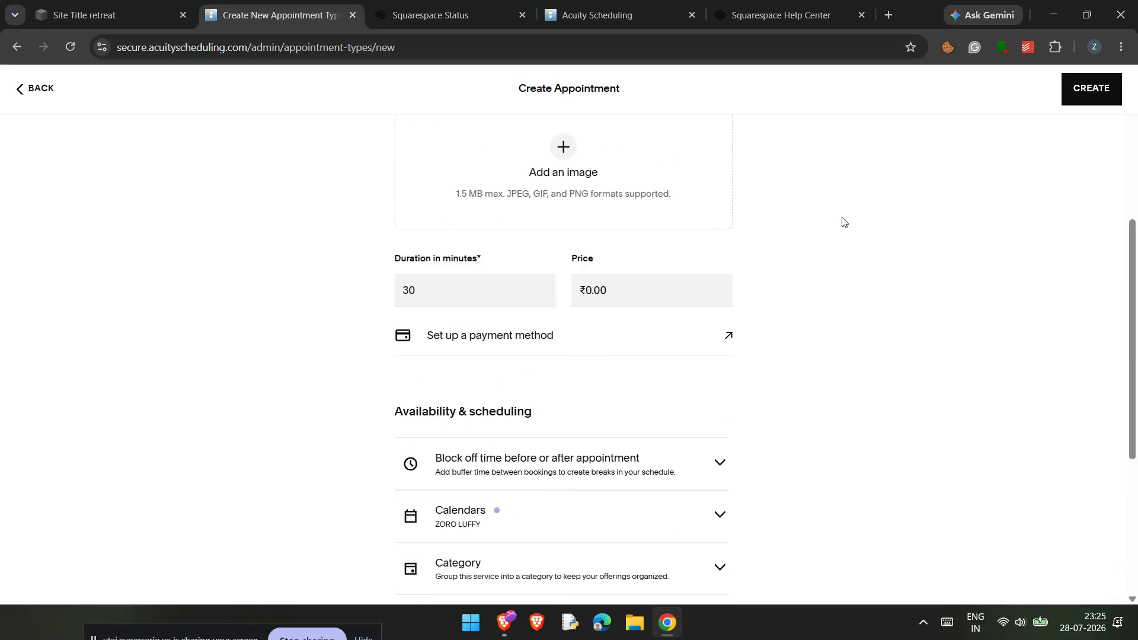
pyautogui.scroll(3, 844, 222)
pyautogui.scroll(-1, 785, 262)
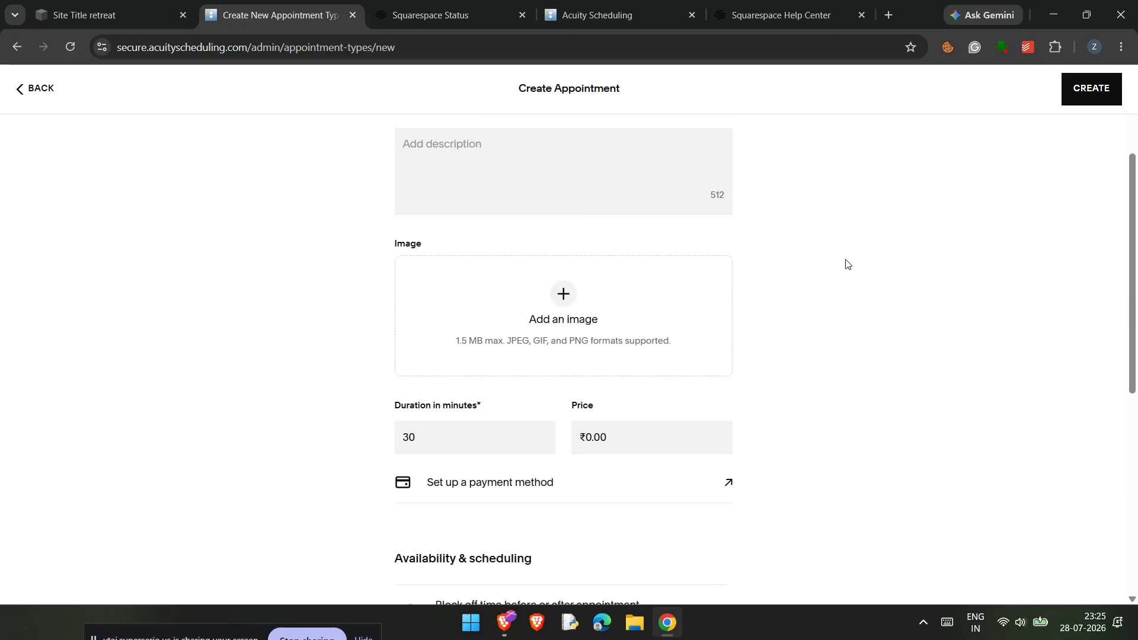
pyautogui.scroll(3, 846, 264)
pyautogui.scroll(-5, 845, 266)
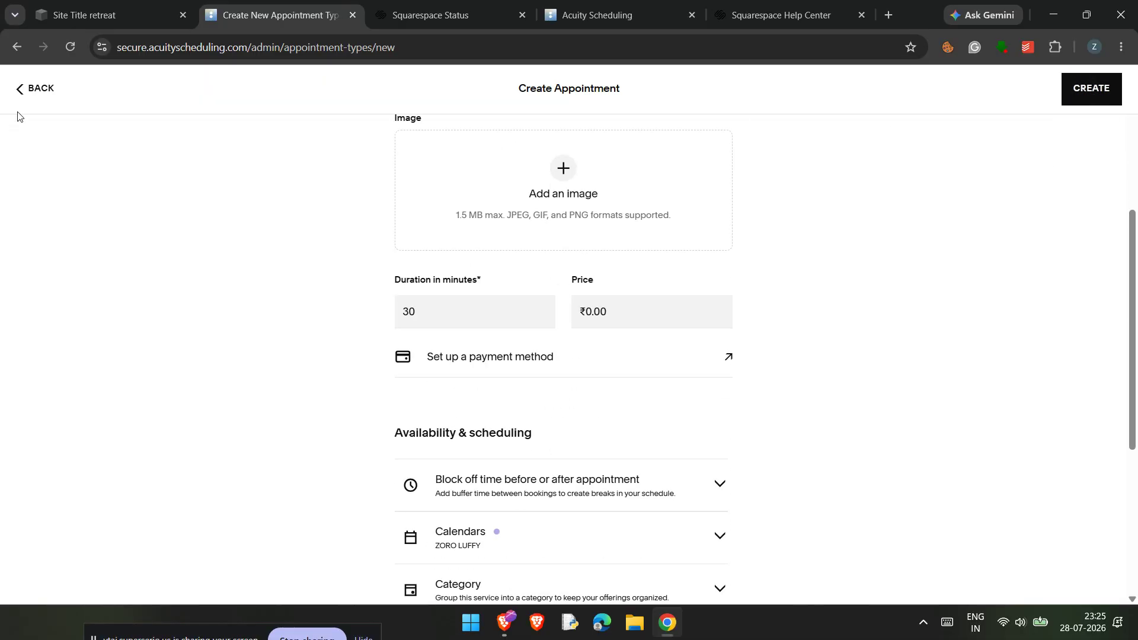
pyautogui.click(23, 97)
pyautogui.click(604, 384)
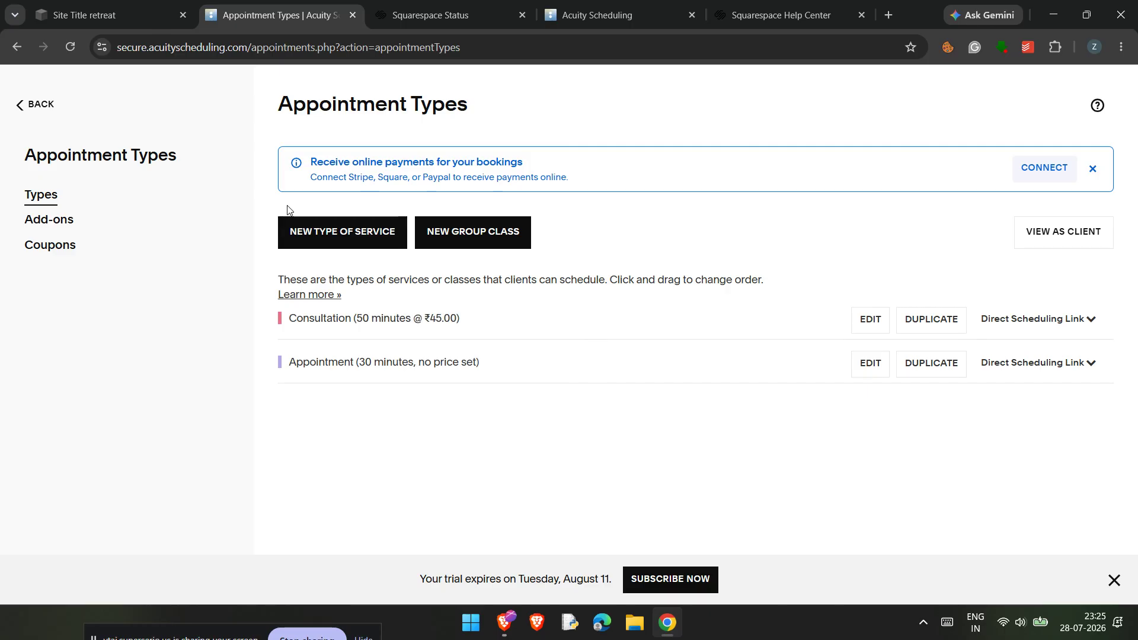
# Return to the Squarespace site and open the Services page for editing.
pyautogui.click(123, 6)
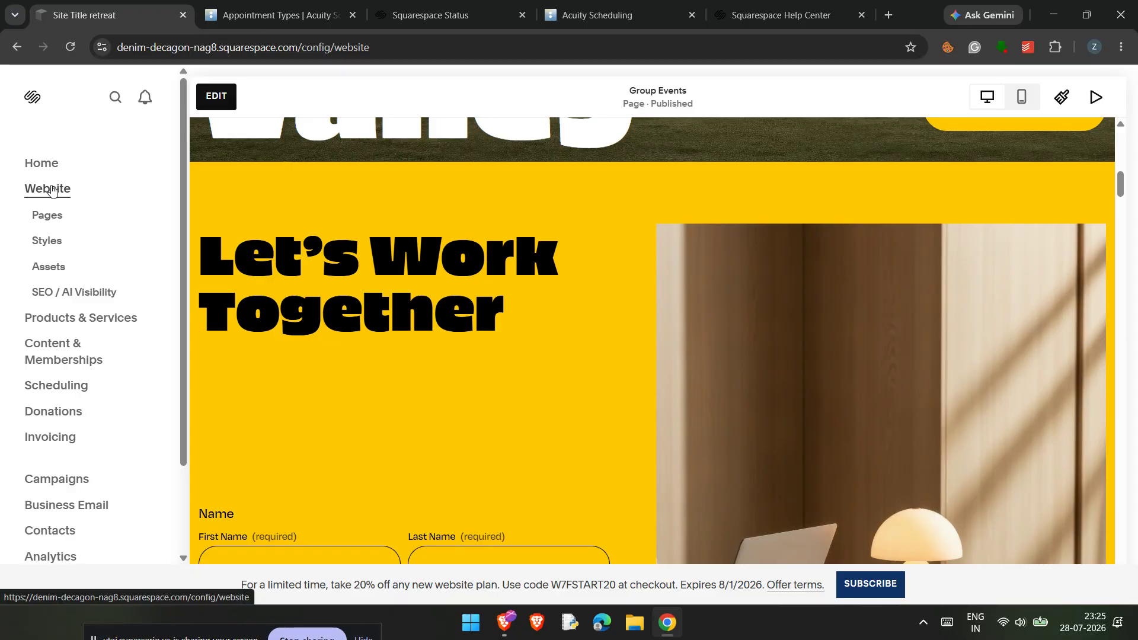
pyautogui.click(47, 215)
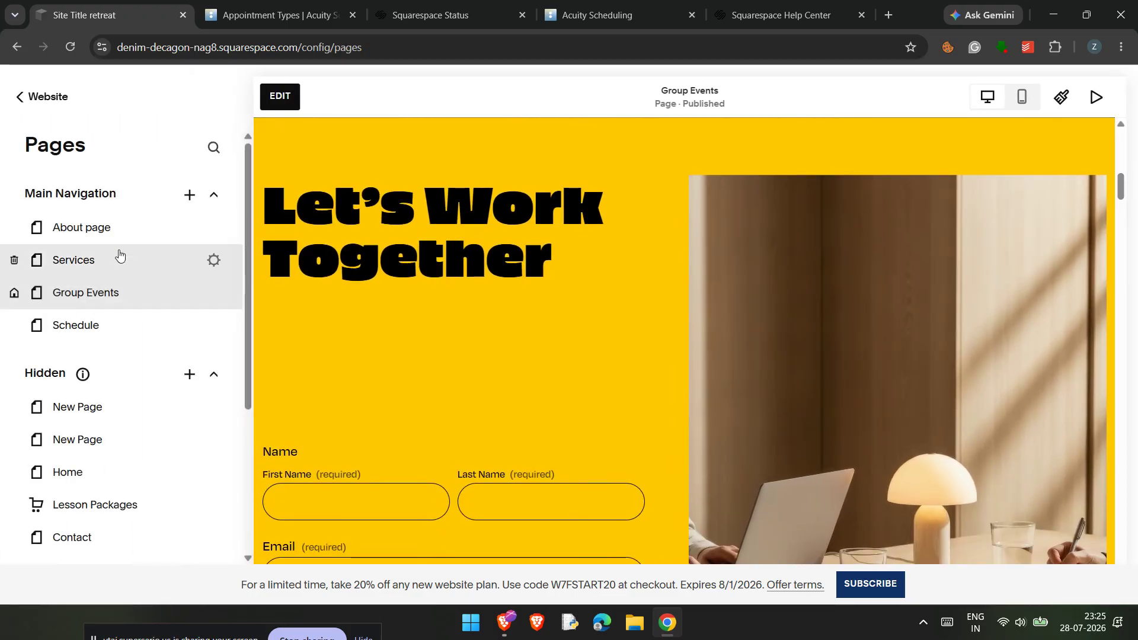
pyautogui.click(119, 256)
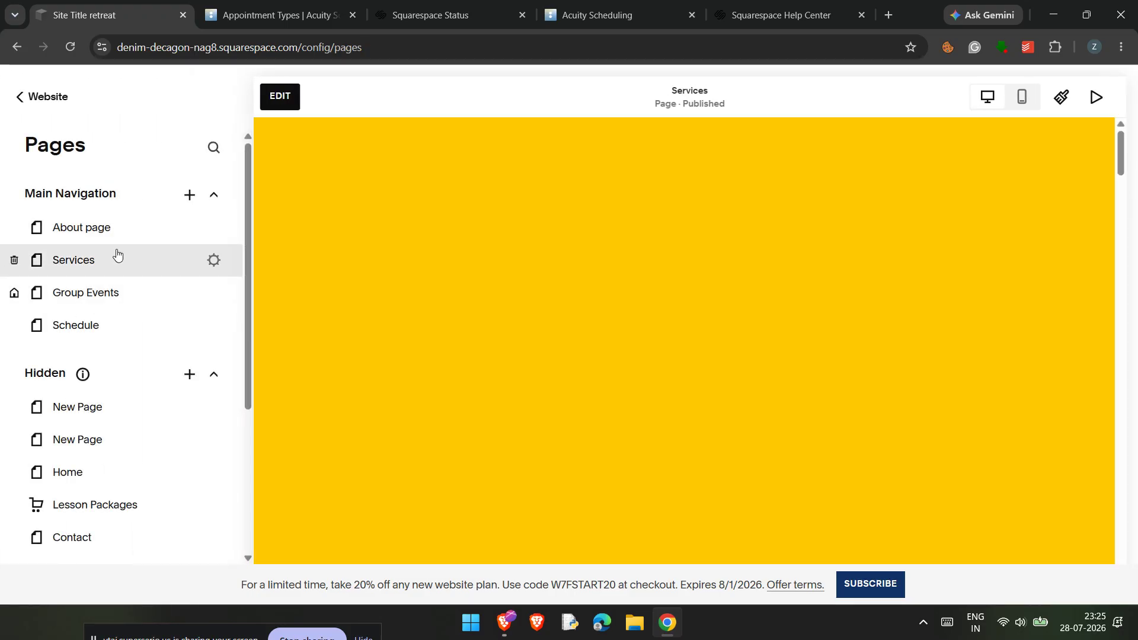
pyautogui.click(293, 88)
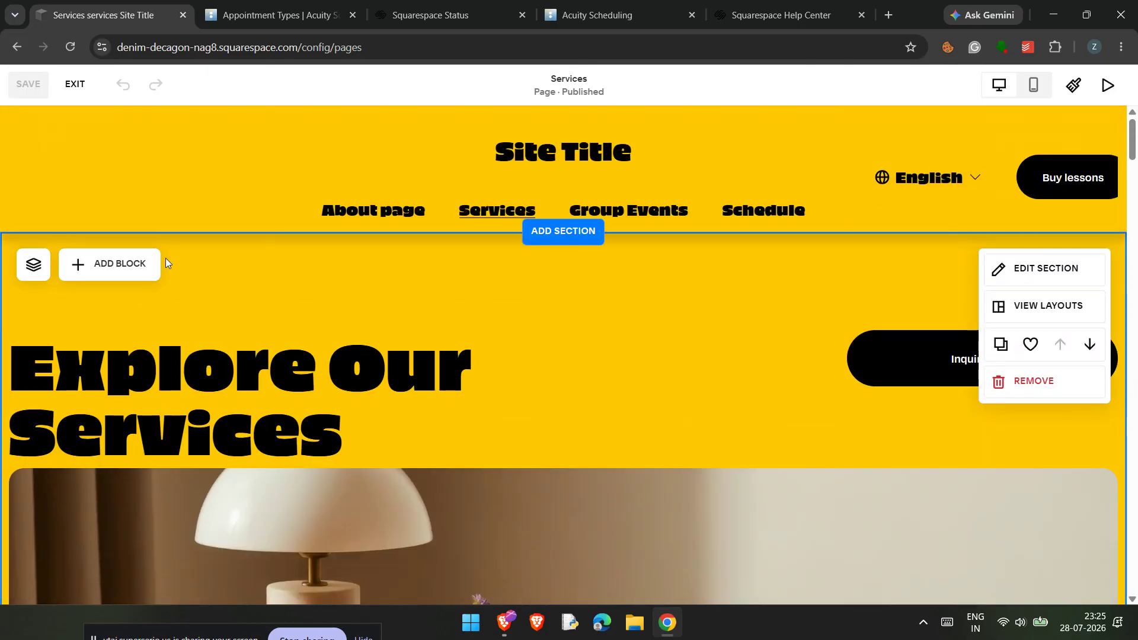
# Add a Scheduling block to the recommended product section, just above the customer quote.
pyautogui.scroll(-20, 431, 322)
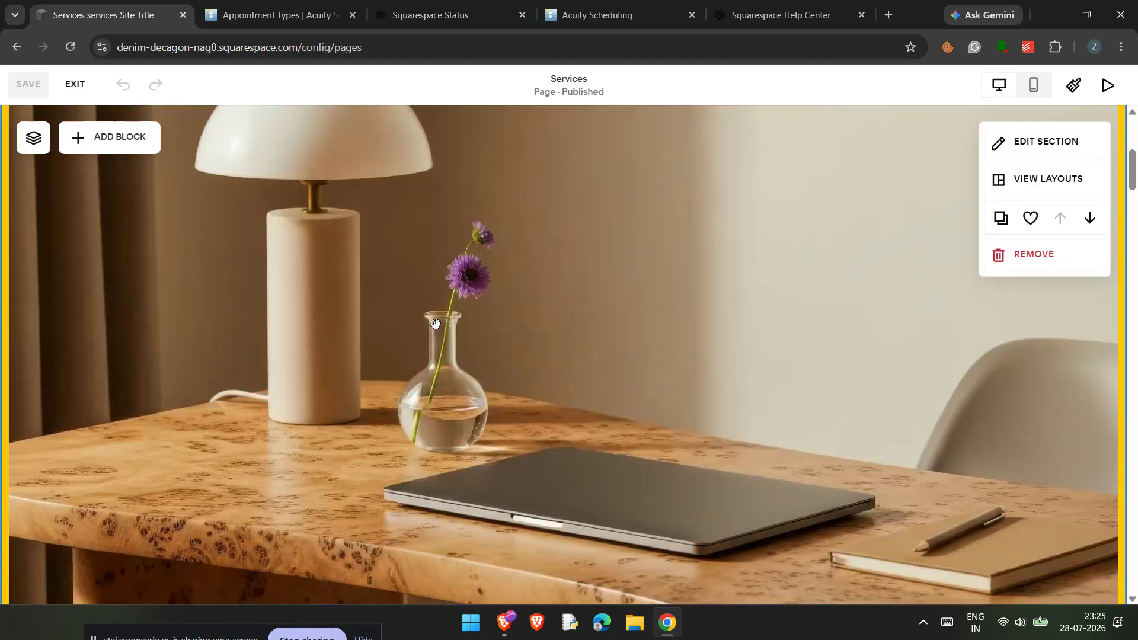
pyautogui.scroll(-15, 431, 322)
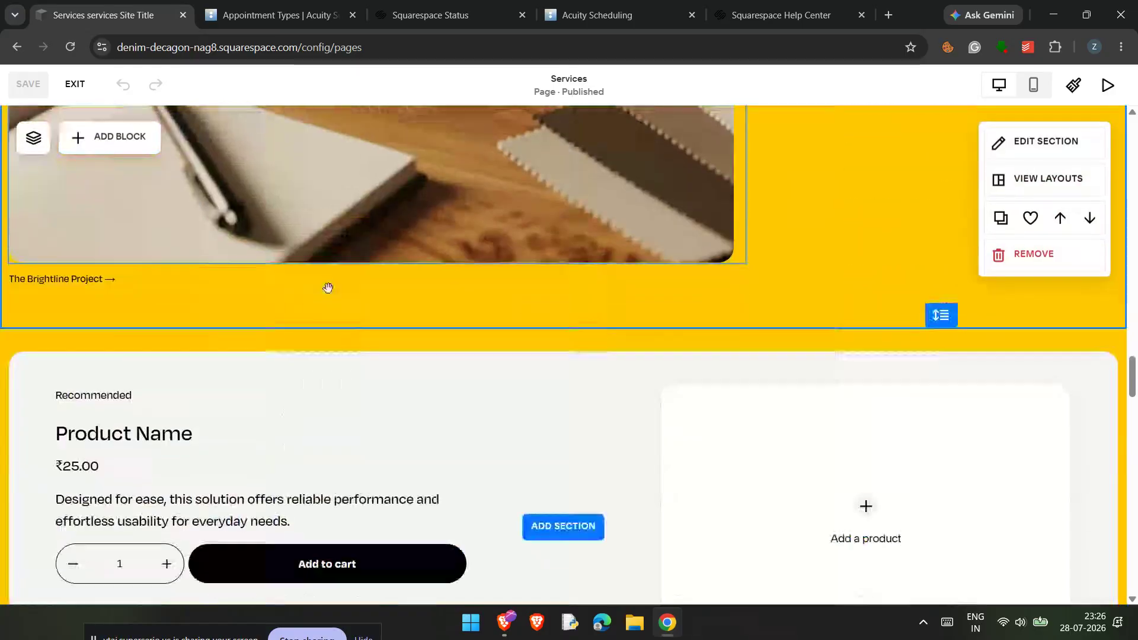
pyautogui.scroll(-6, 141, 144)
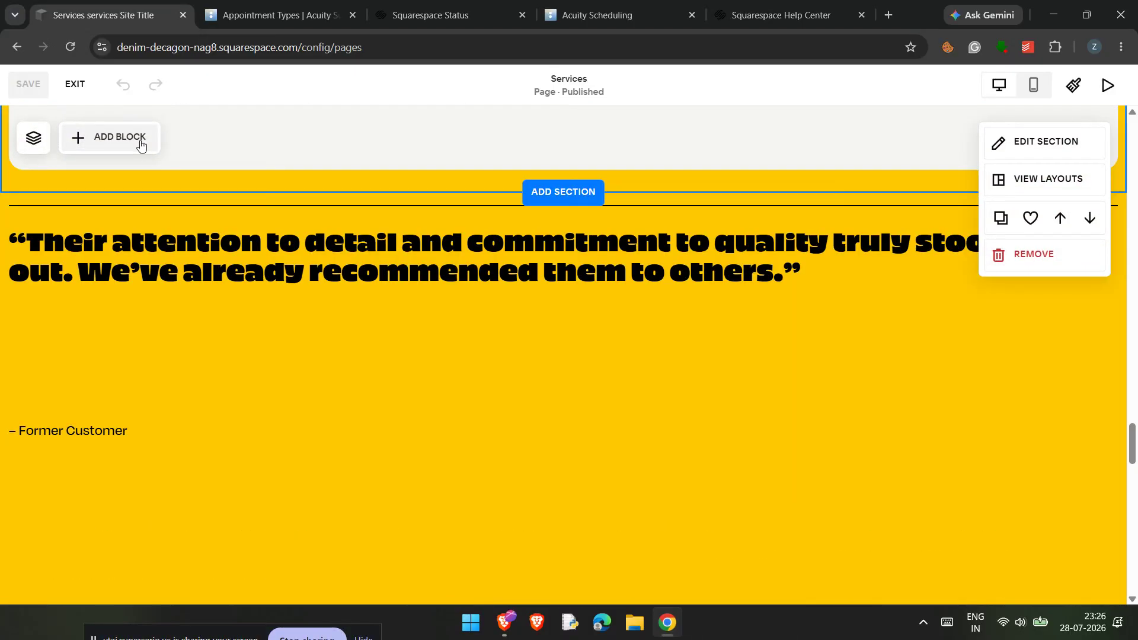
pyautogui.click(141, 144)
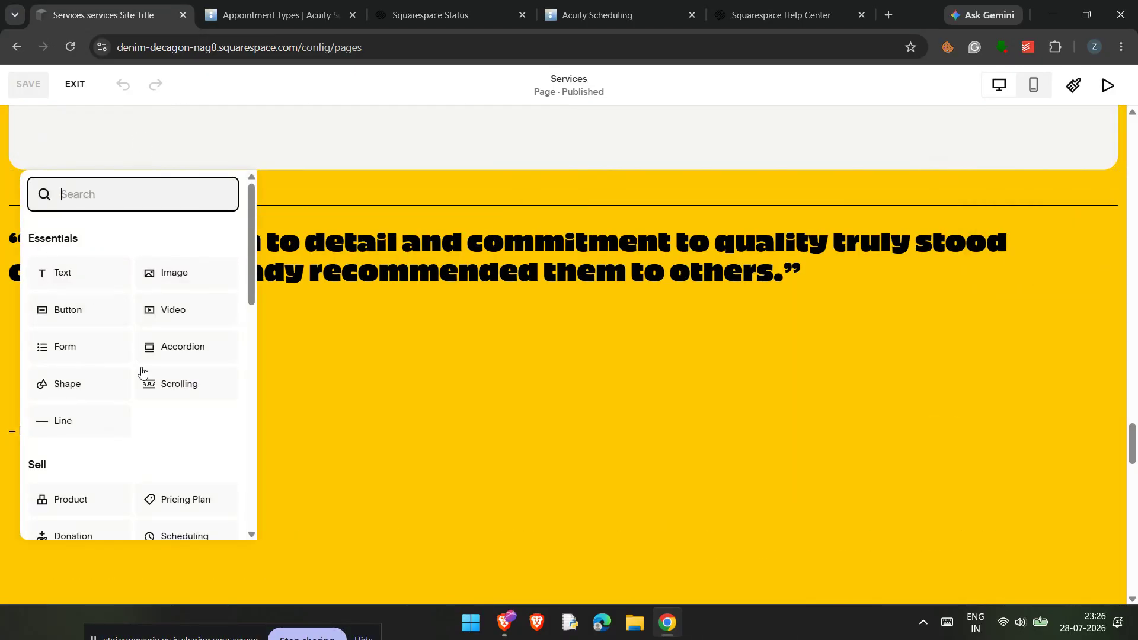
pyautogui.scroll(-2, 172, 433)
pyautogui.click(187, 471)
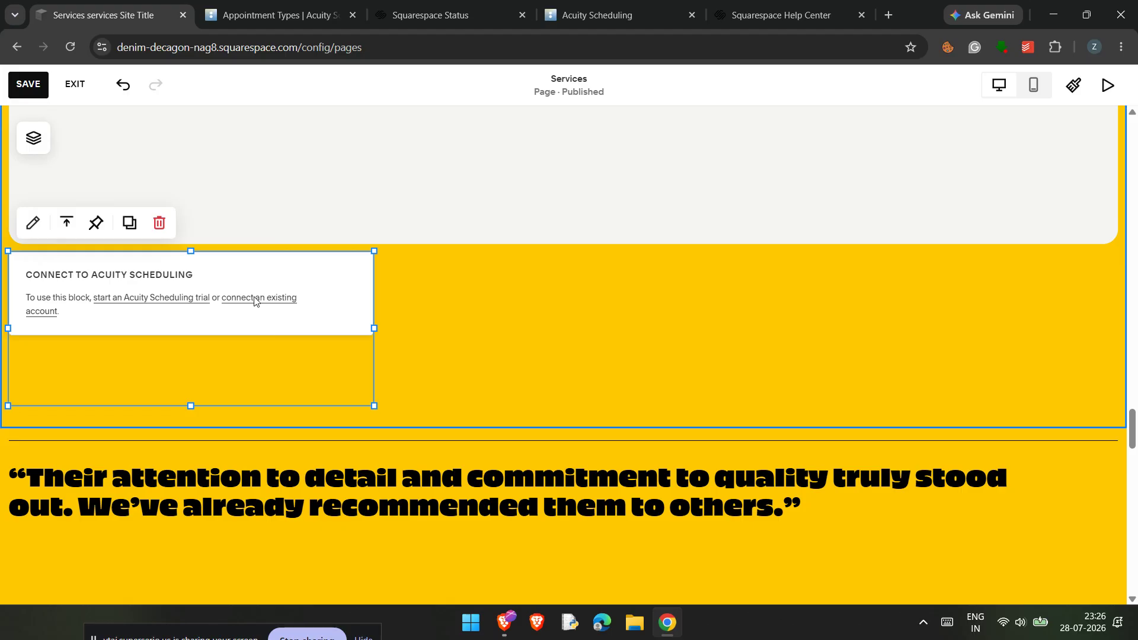
# Set the Scheduling block's content to Appointment Types.
pyautogui.doubleClick(309, 330)
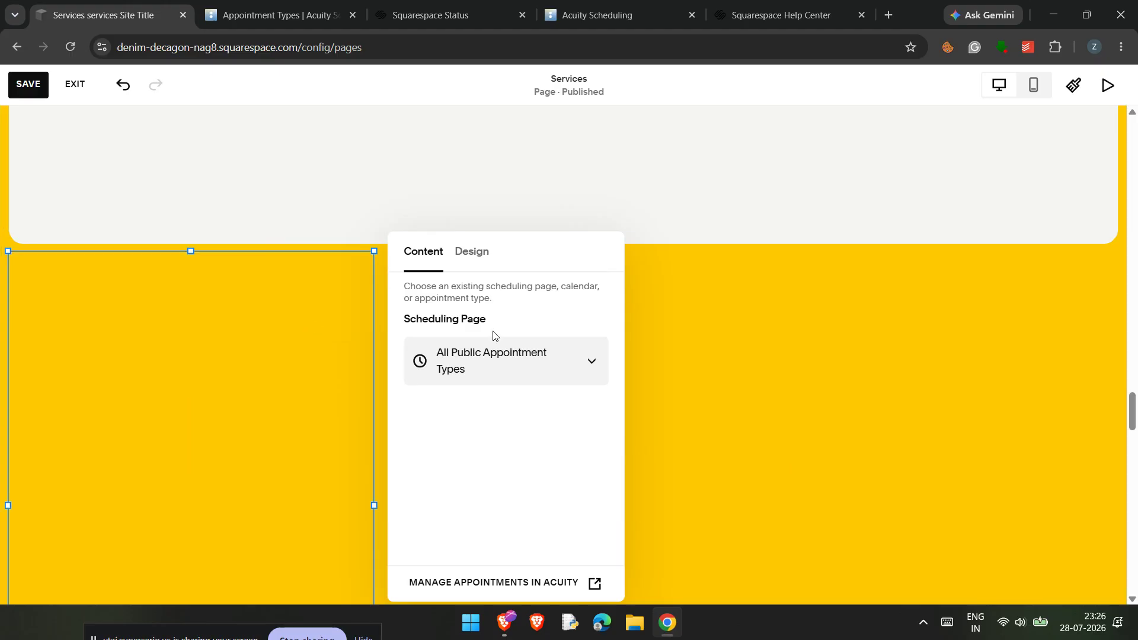
pyautogui.click(499, 365)
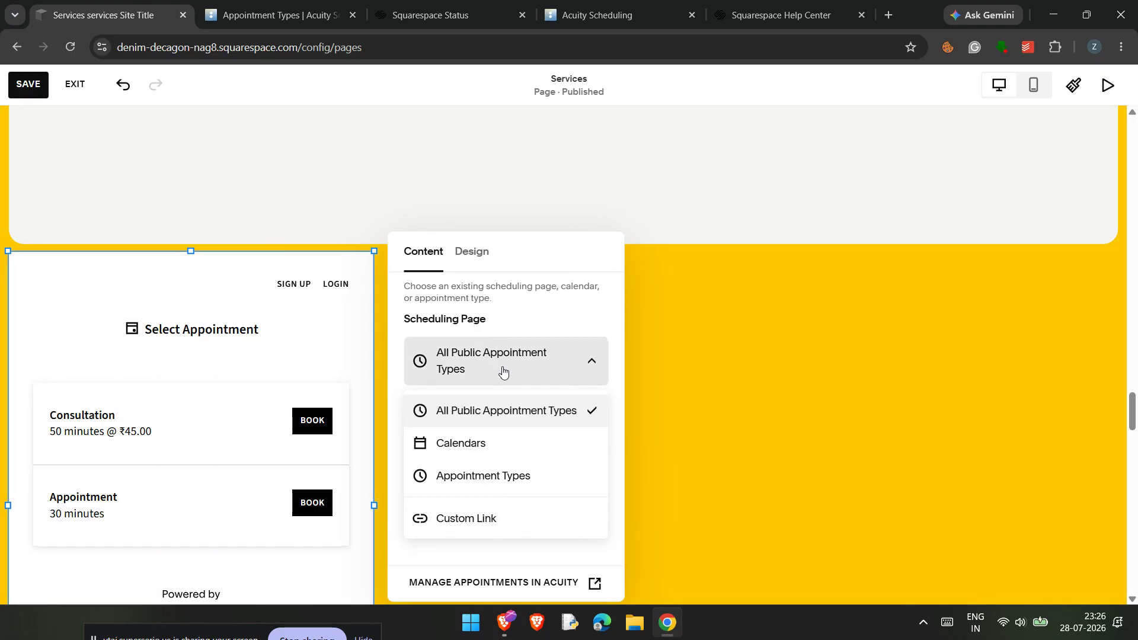
pyautogui.click(517, 478)
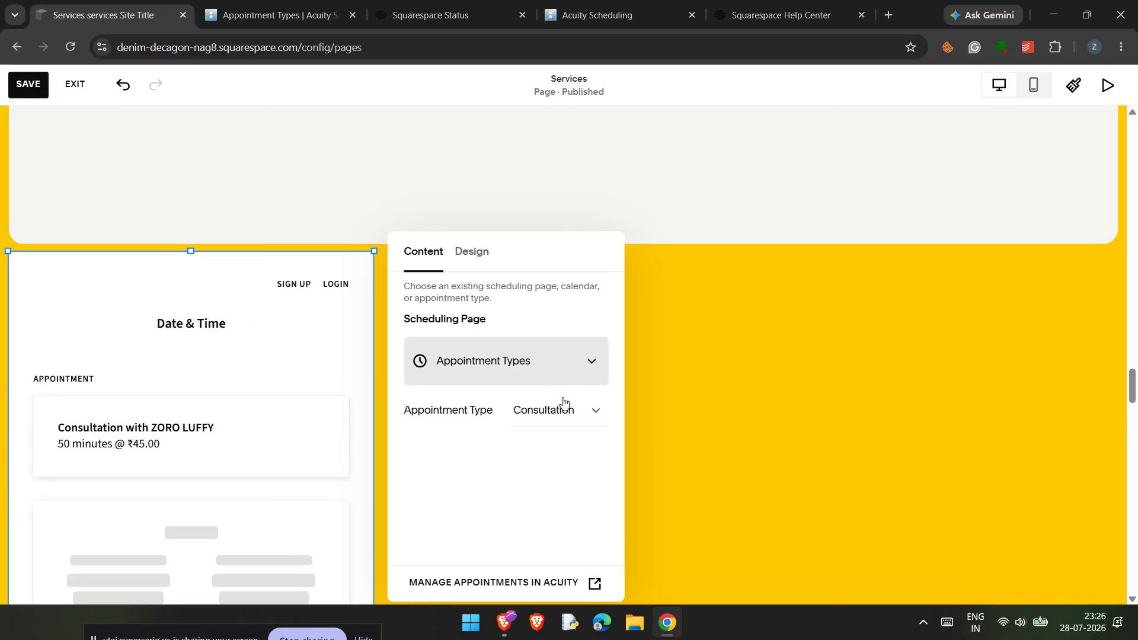
# Examine the Consultation booking times in the block and the available scheduling page choices.
pyautogui.scroll(-4, 233, 422)
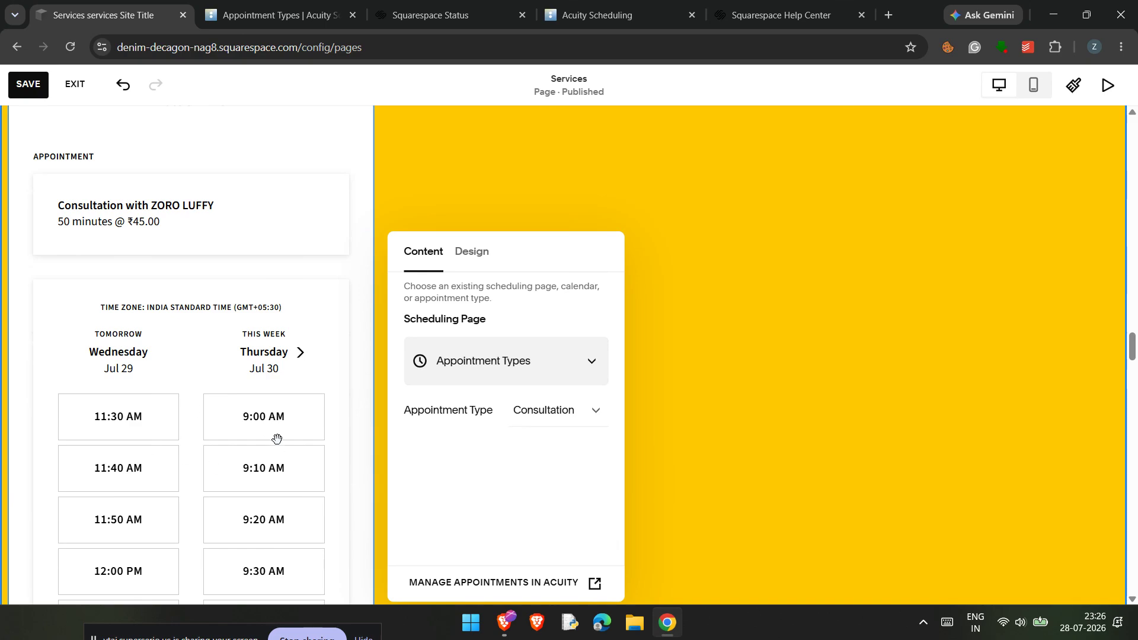
pyautogui.scroll(-3, 280, 437)
pyautogui.click(551, 372)
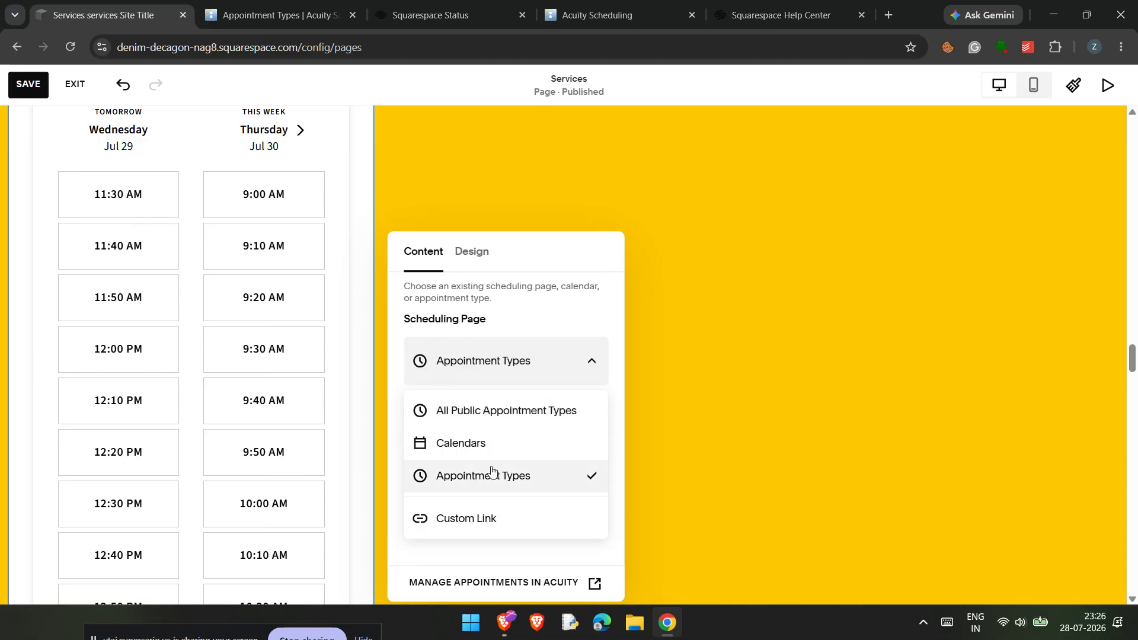
pyautogui.click(524, 561)
pyautogui.scroll(-10, 287, 447)
pyautogui.scroll(-14, 286, 447)
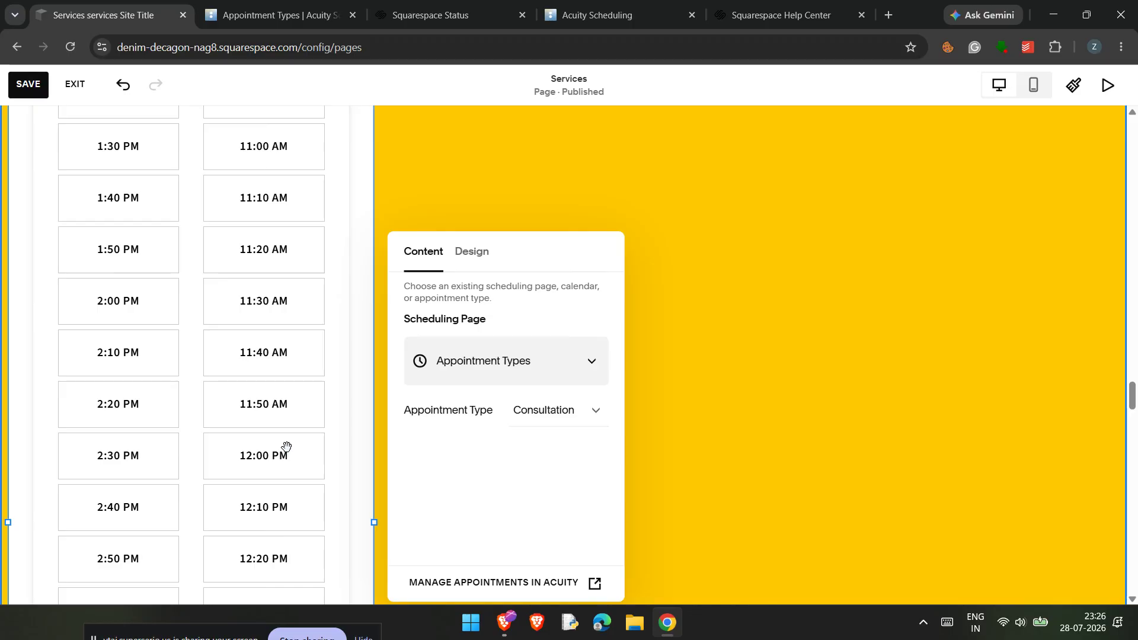
# Set the Scheduling block's appointment type to Appointment.
pyautogui.scroll(-15, 287, 447)
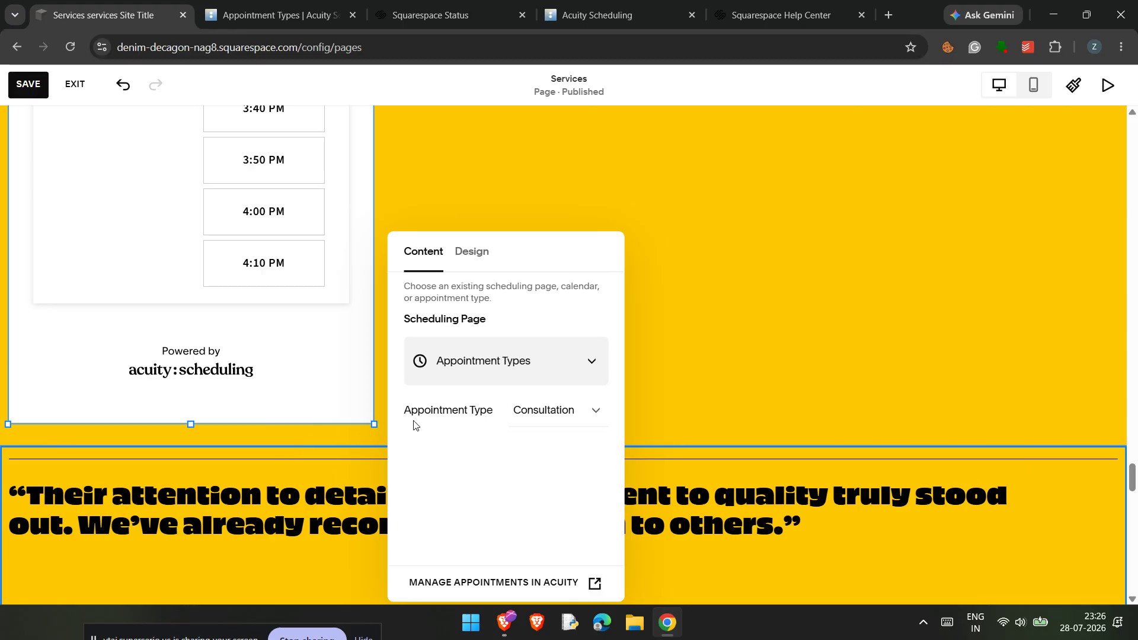
pyautogui.click(546, 411)
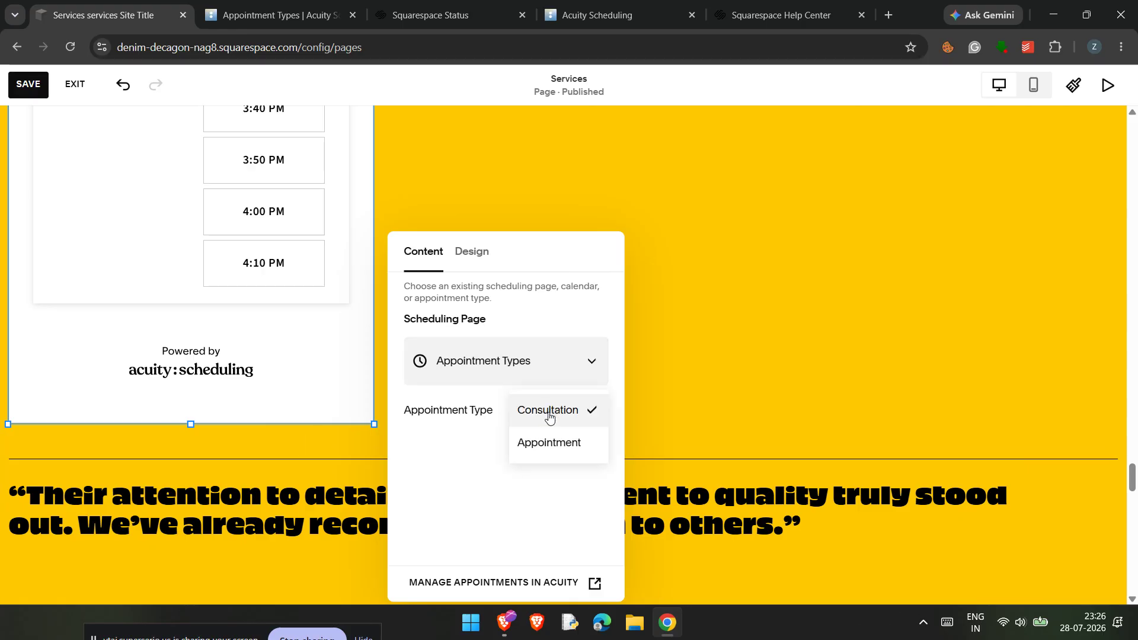
pyautogui.click(565, 460)
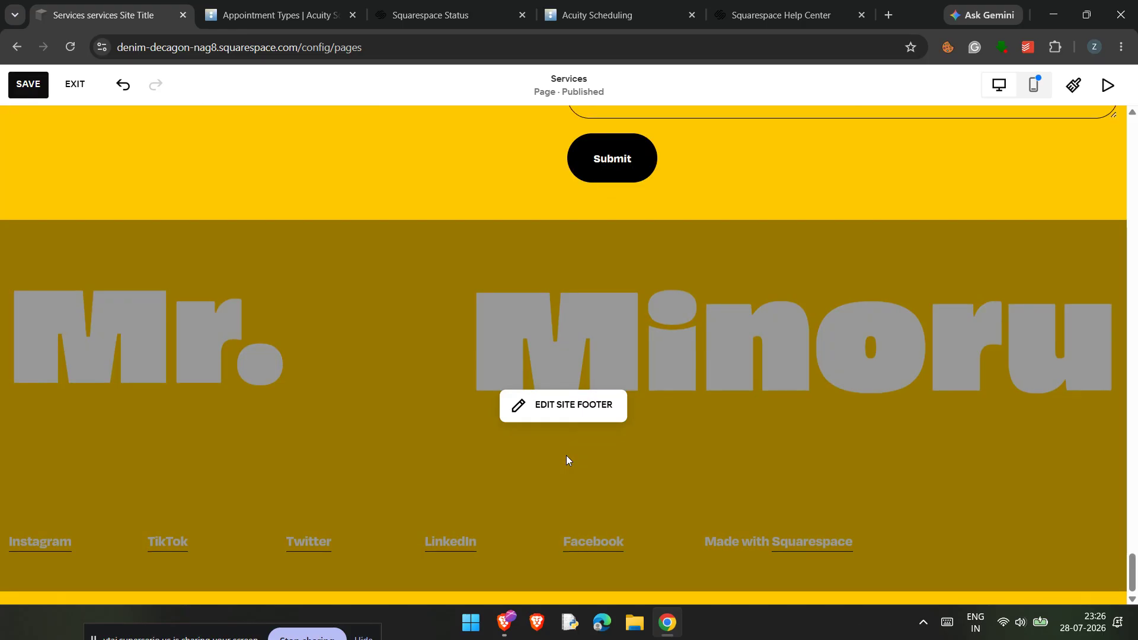
# Examine the Get In Touch form and the site footer at the end of the Services page.
pyautogui.scroll(7, 536, 428)
pyautogui.scroll(7, 536, 428)
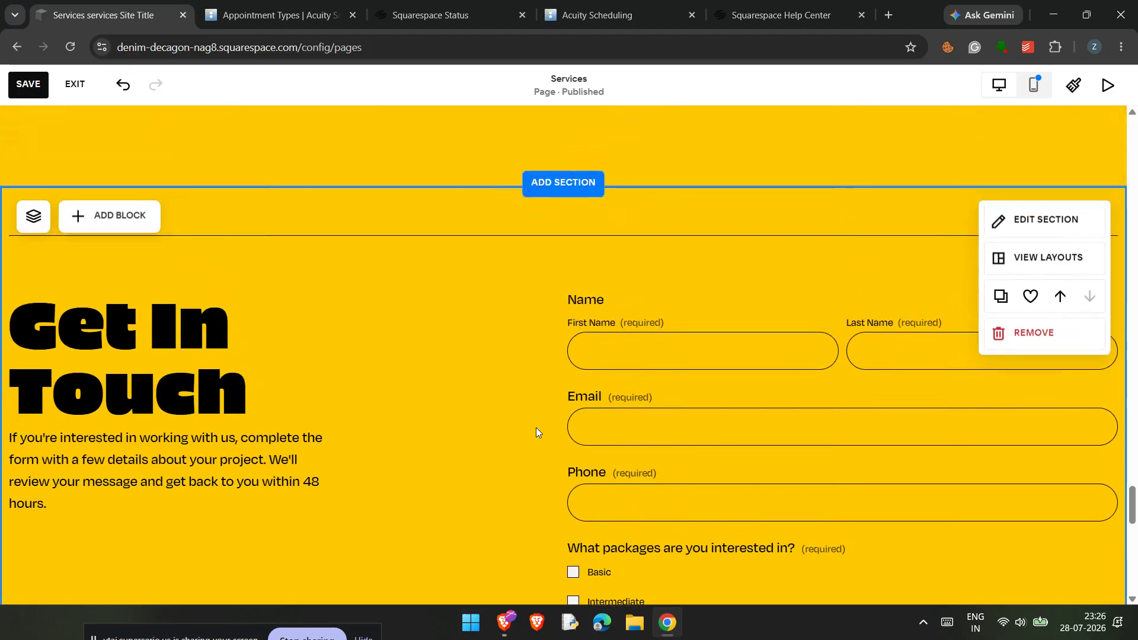
pyautogui.scroll(-9, 536, 428)
pyautogui.scroll(-1, 536, 427)
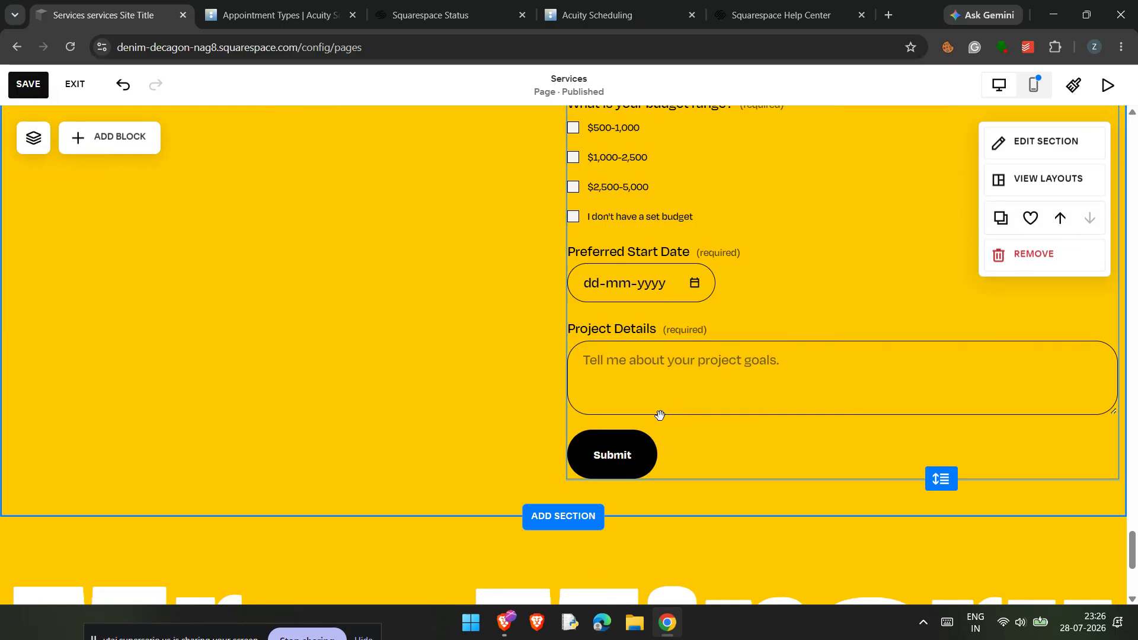
pyautogui.scroll(6, 660, 415)
pyautogui.scroll(4, 660, 415)
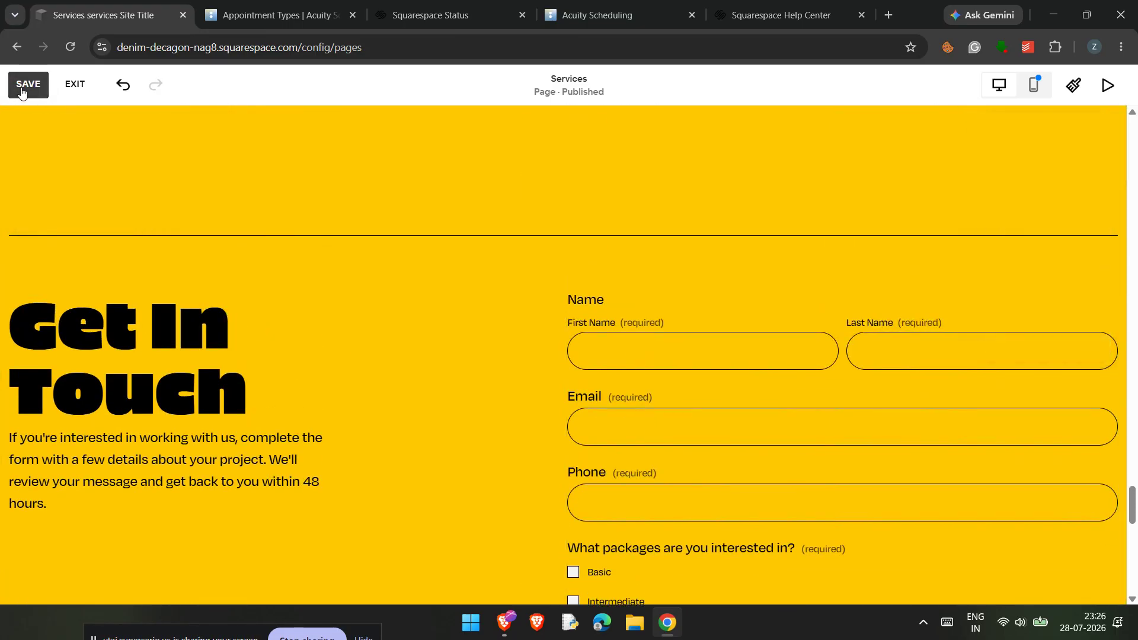
pyautogui.scroll(-5, 272, 416)
pyautogui.scroll(-10, 271, 412)
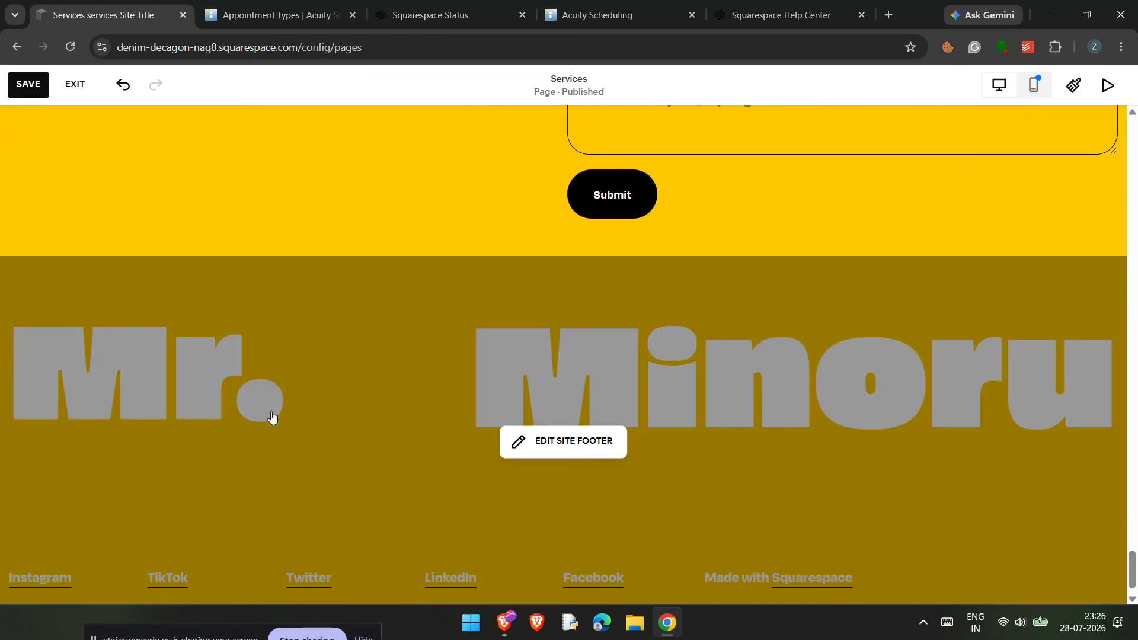
pyautogui.scroll(5, 271, 412)
pyautogui.scroll(1, 271, 412)
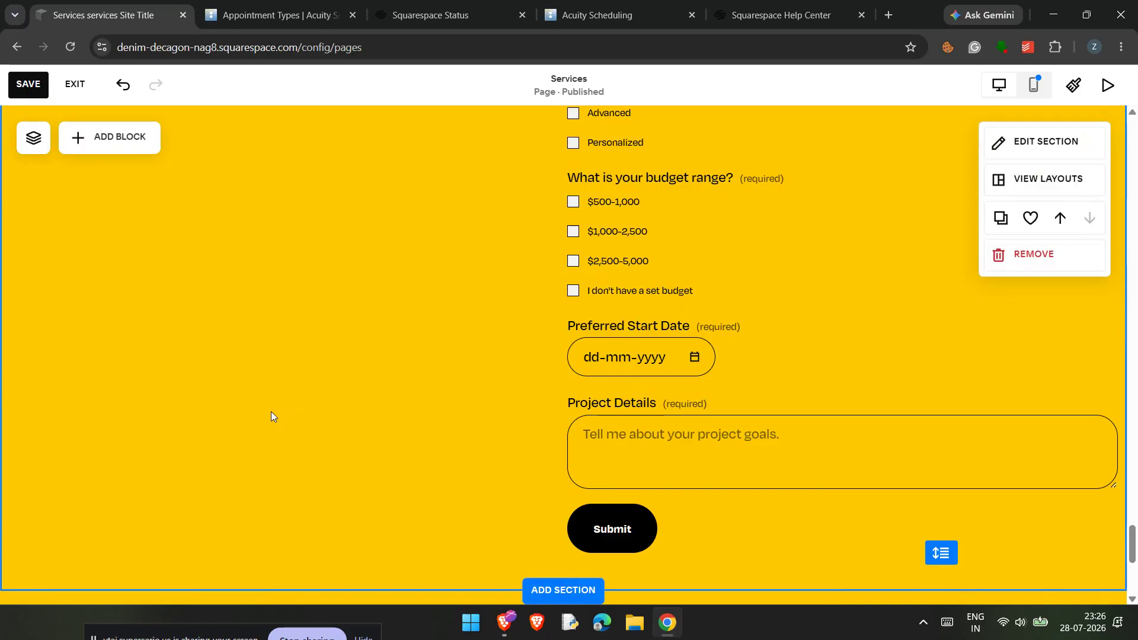
pyautogui.scroll(8, 271, 411)
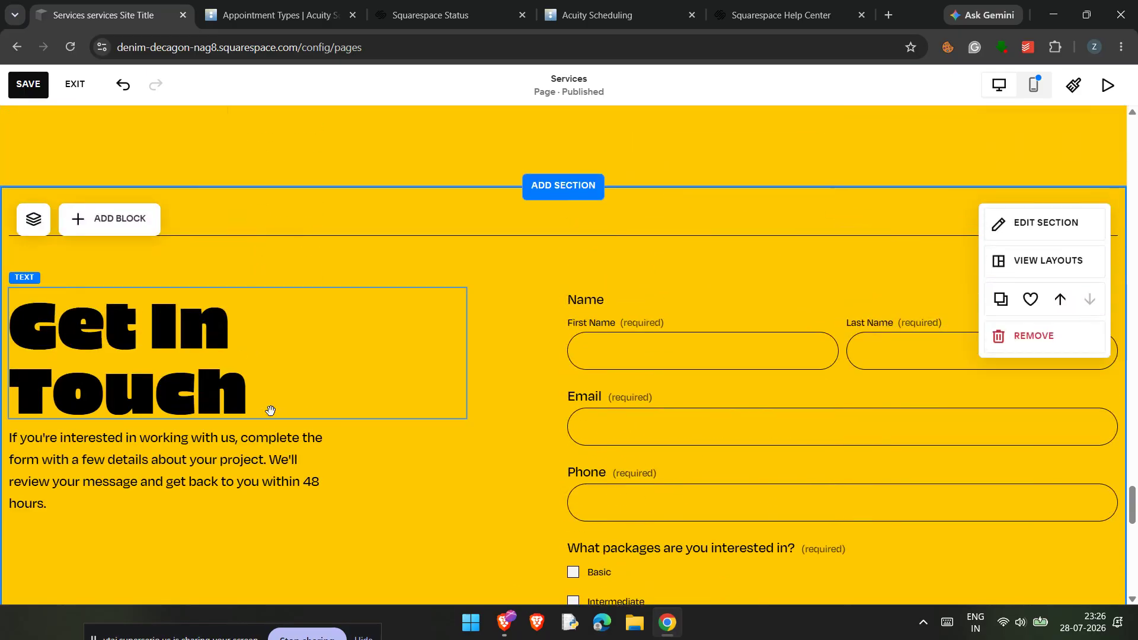
# Review the Scheduling block's Appointment details and time slots, and the recommended product section above it.
pyautogui.scroll(10, 270, 410)
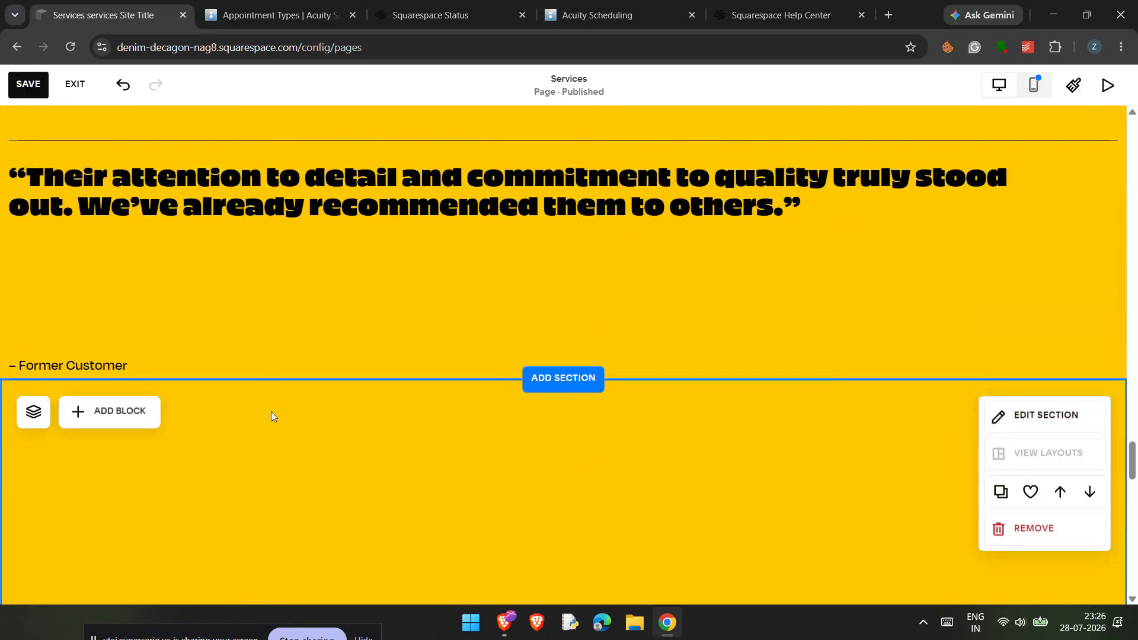
pyautogui.scroll(15, 272, 412)
pyautogui.scroll(-9, 271, 411)
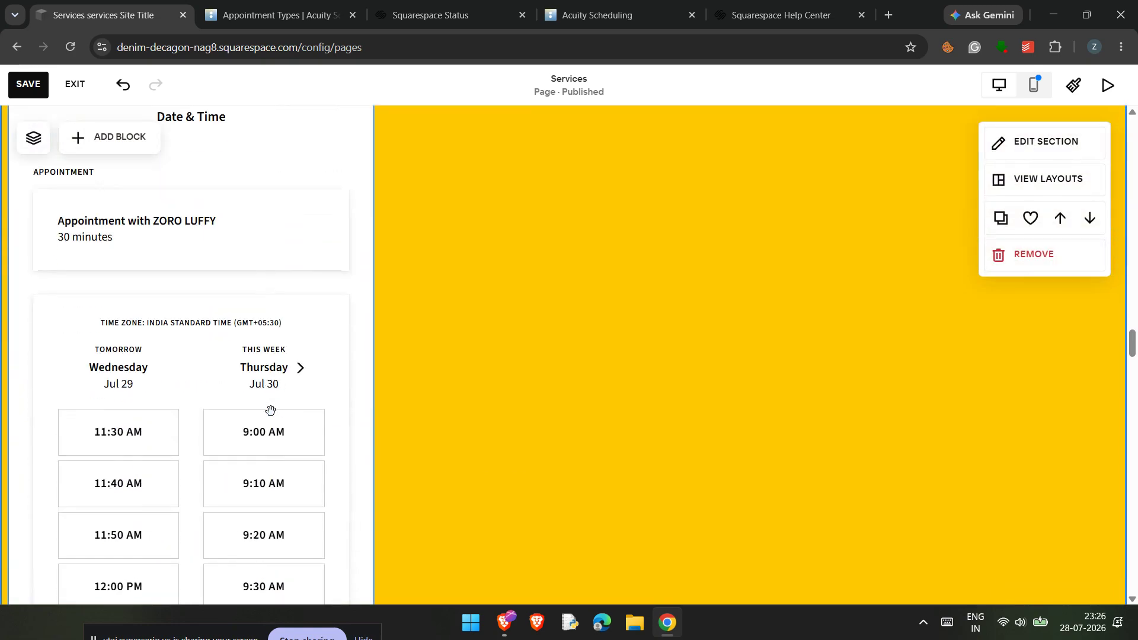
pyautogui.scroll(-9, 270, 411)
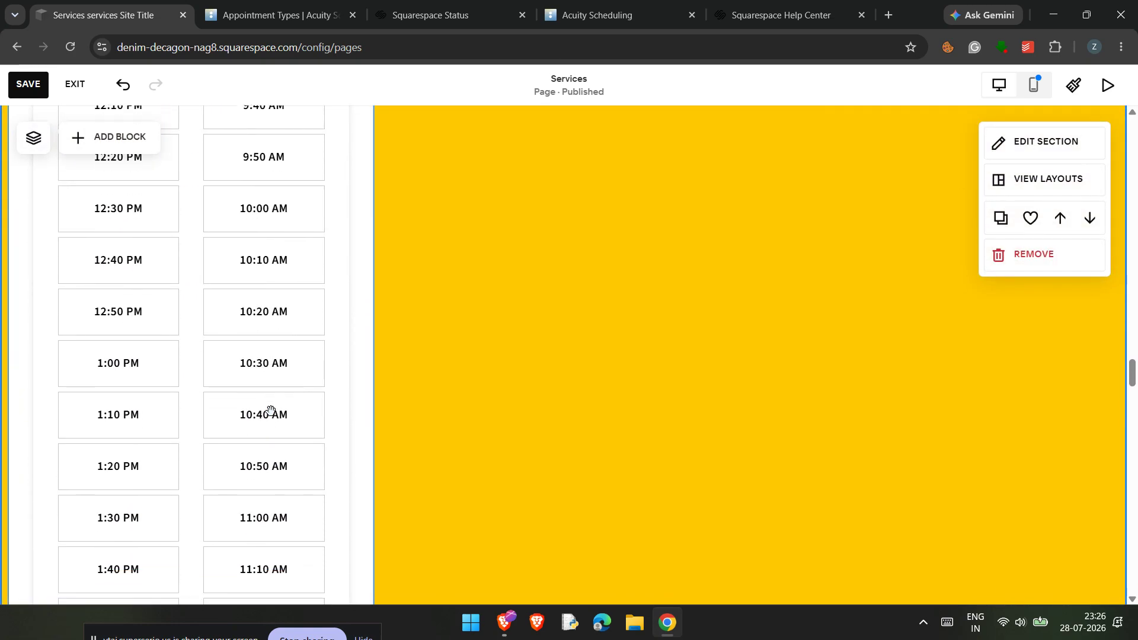
pyautogui.scroll(12, 270, 411)
pyautogui.scroll(10, 270, 410)
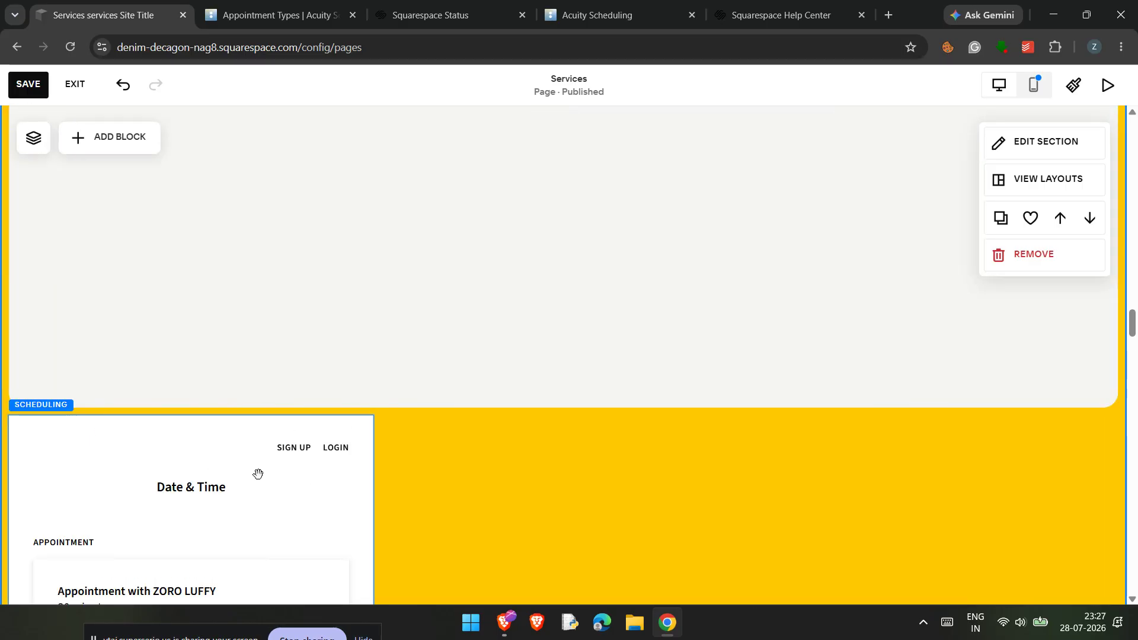
pyautogui.scroll(5, 258, 474)
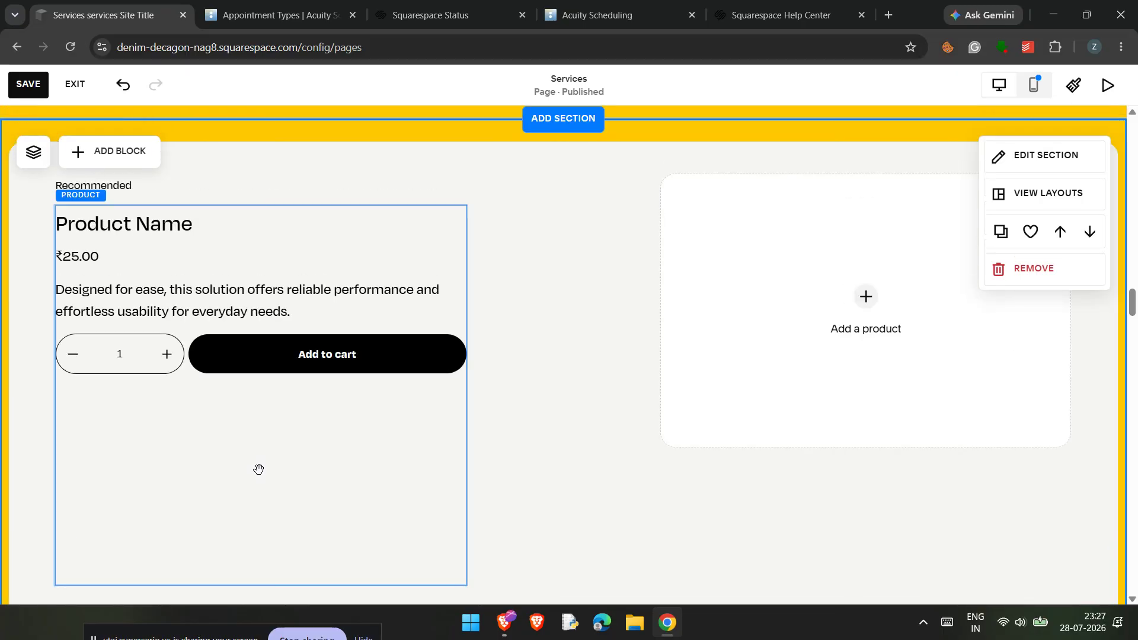